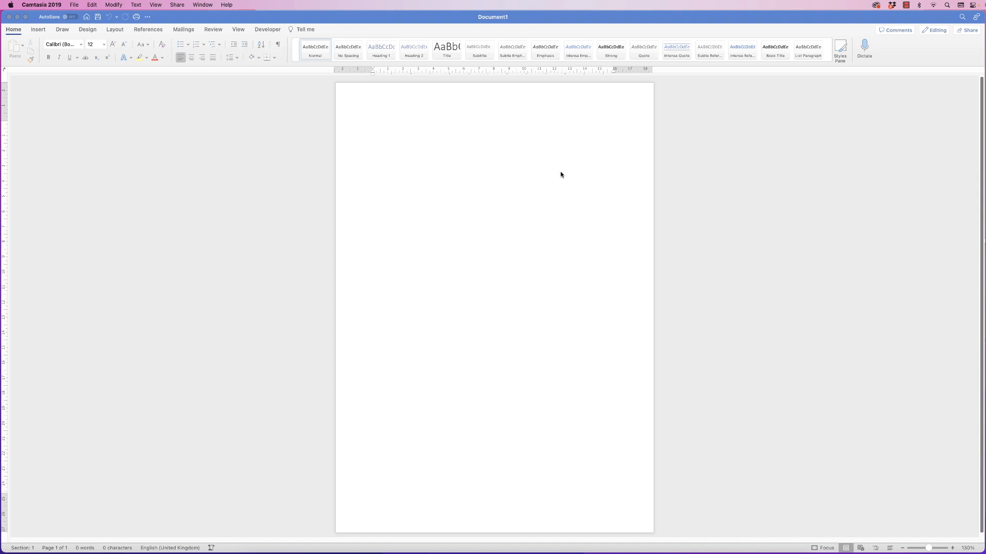
Step: Set the blank page to landscape orientation and apply Narrow margins
left_click(561, 175)
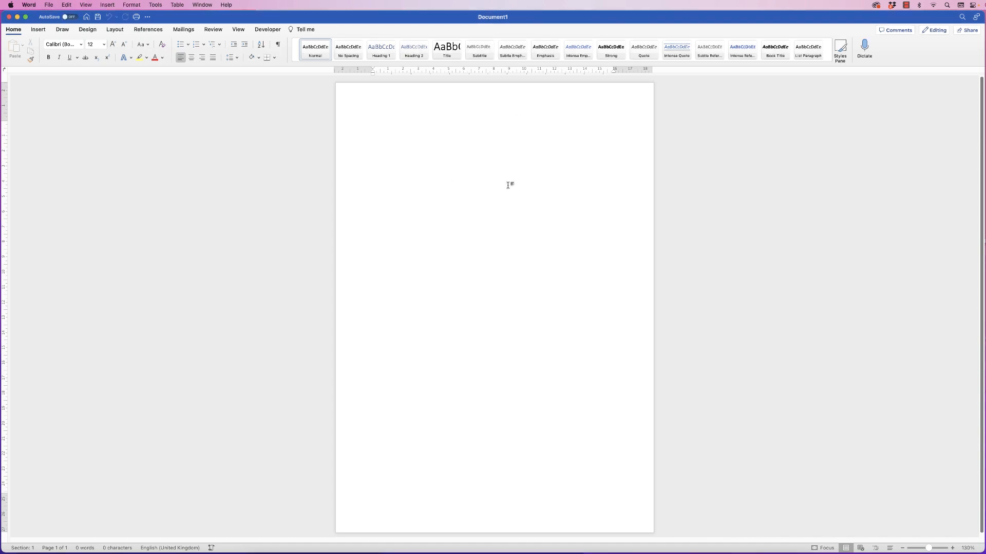
left_click(115, 31)
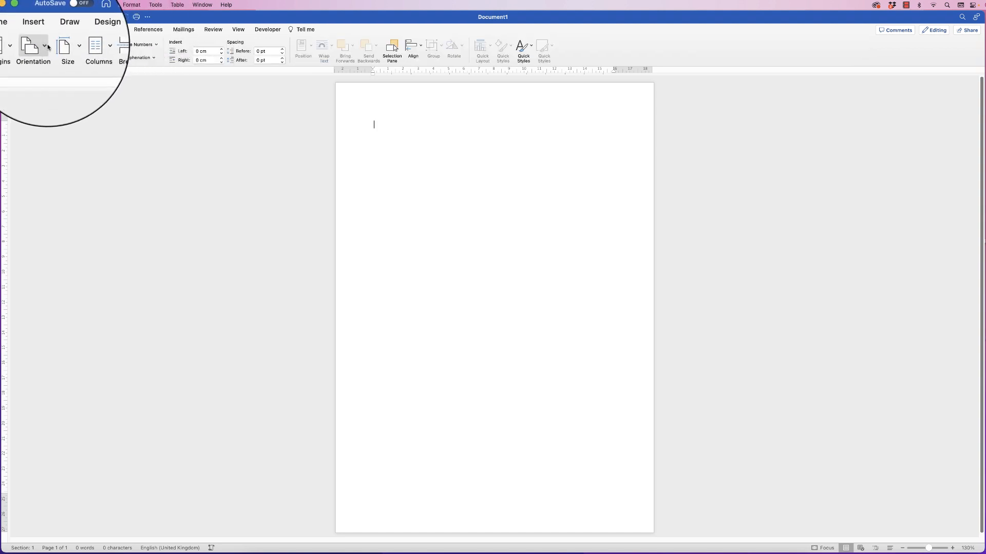
left_click(44, 45)
left_click(45, 82)
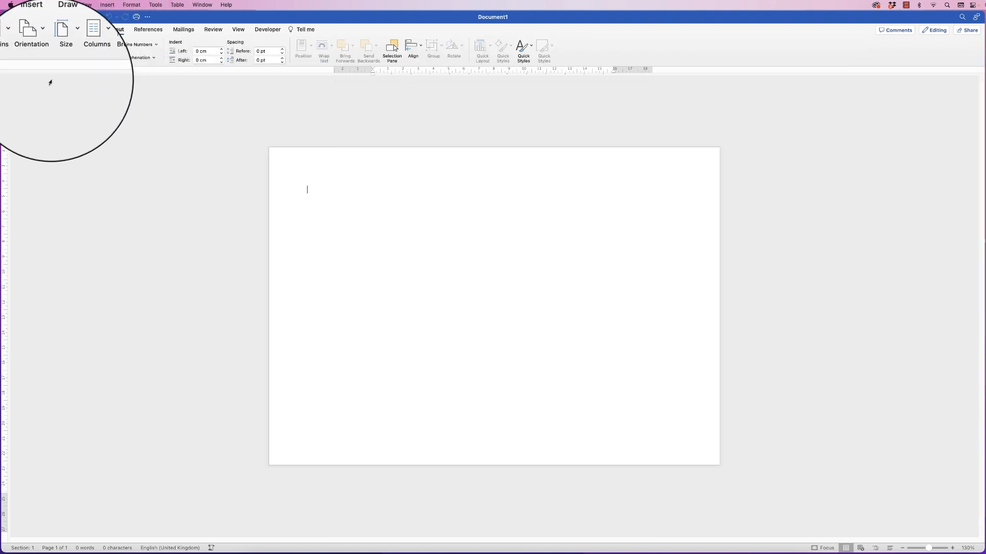
scroll(532, 216, "up", 5)
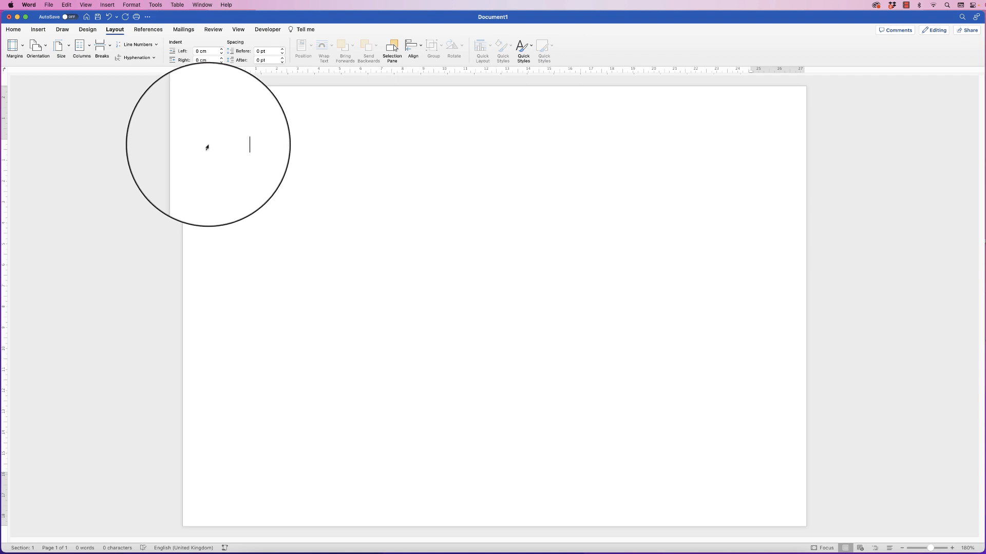
left_click(20, 49)
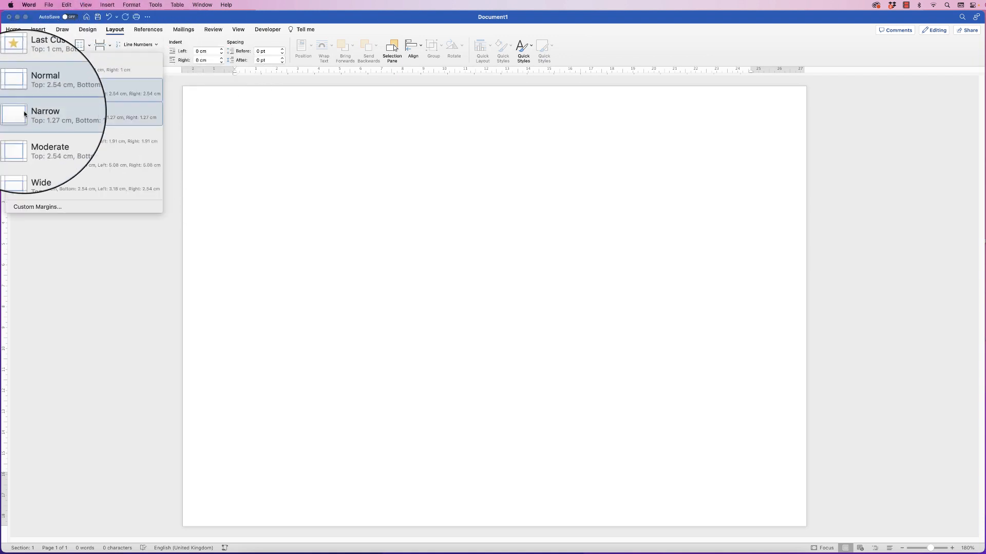
left_click(29, 119)
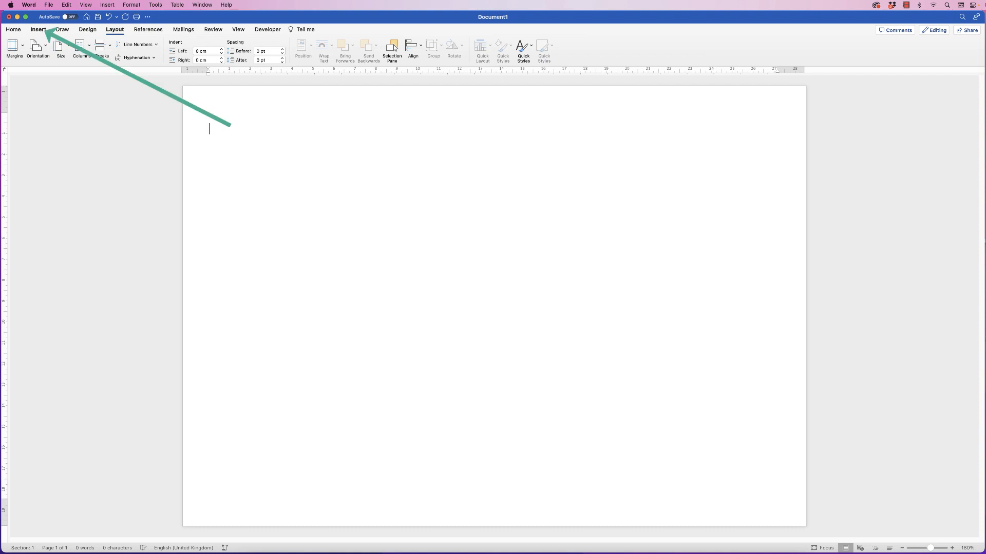
Step: Insert a table with 35 columns and 5 rows, keeping the initial column width on Auto
left_click(40, 30)
left_click(75, 47)
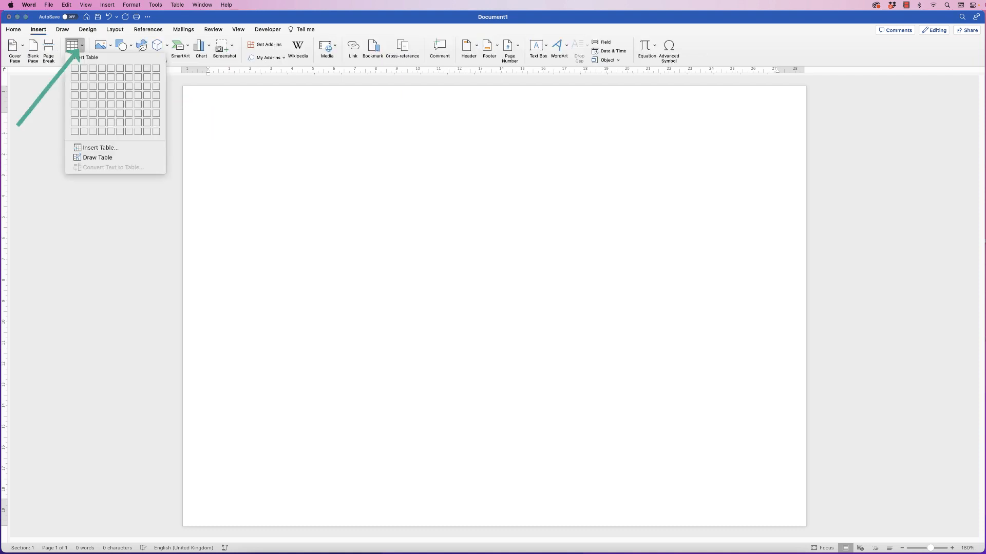
left_click(98, 148)
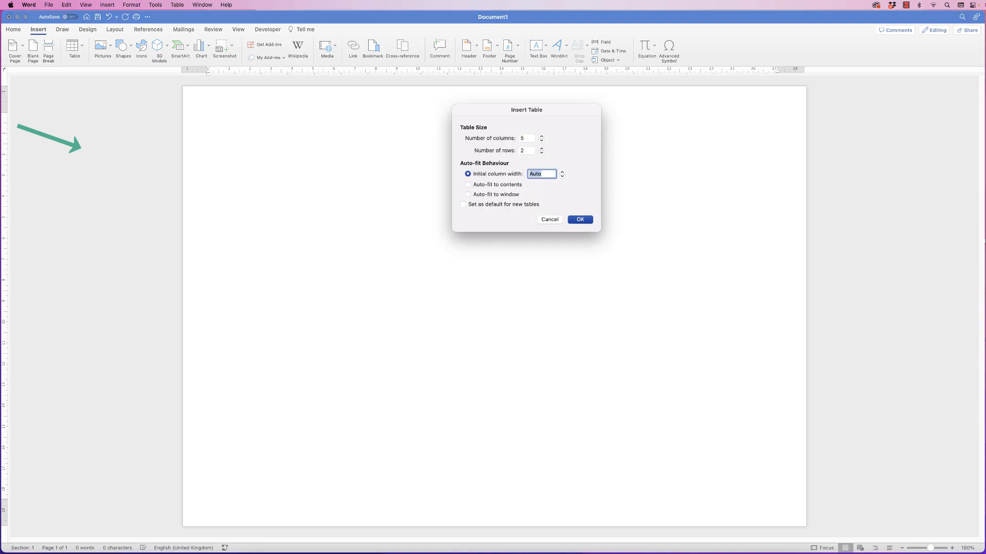
double_click(523, 150)
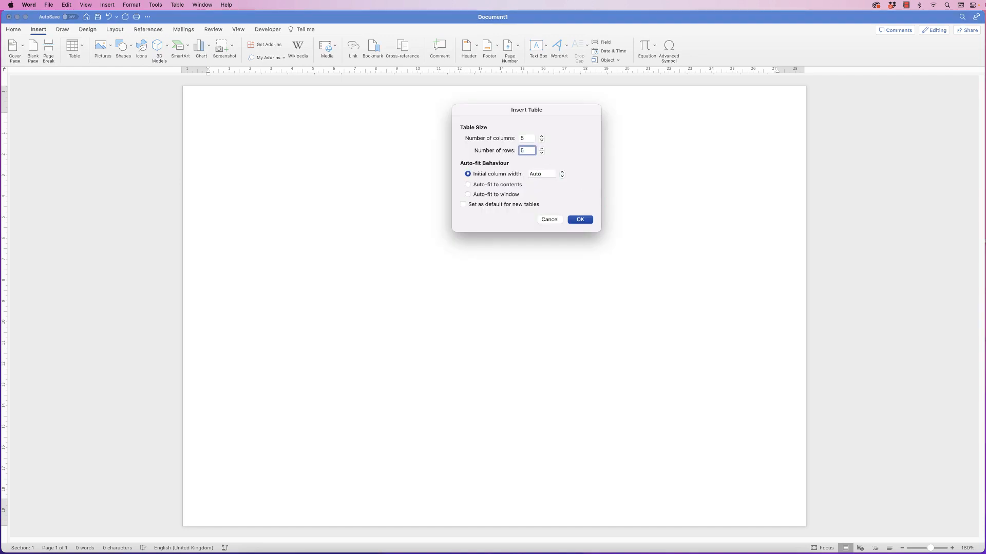
double_click(522, 138)
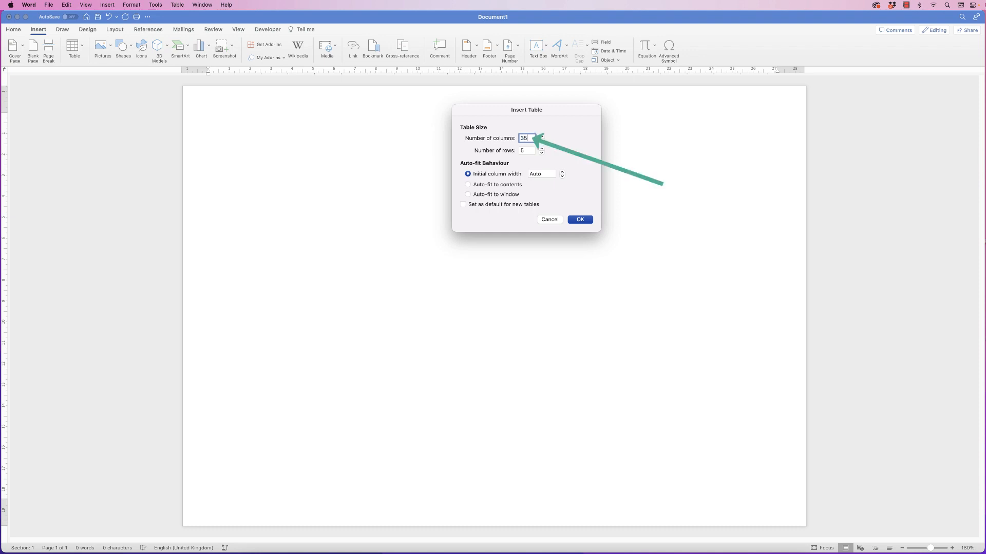
key("Return")
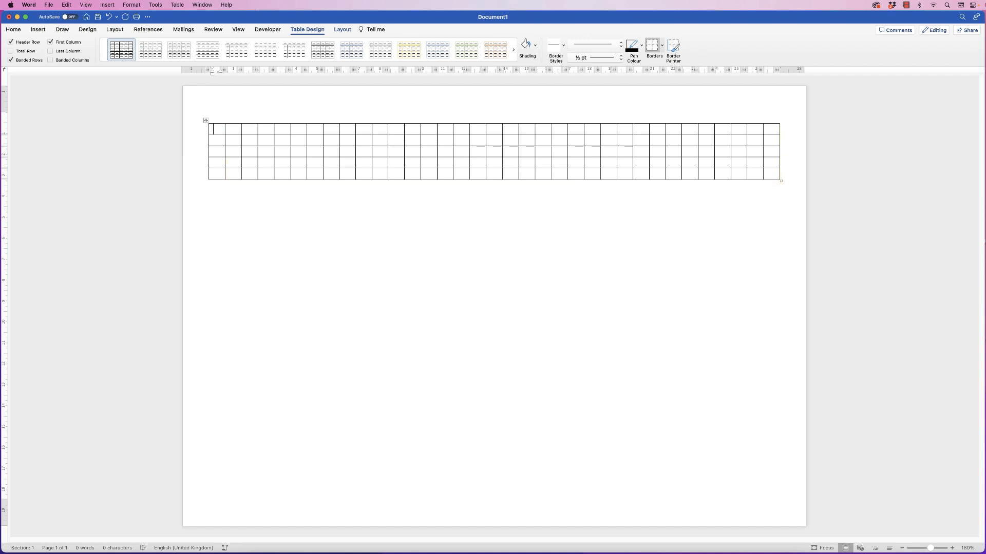
Step: Merge the first three cells of the table's first row
key("shift+Right")
key("shift+Right")
key("shift+Right")
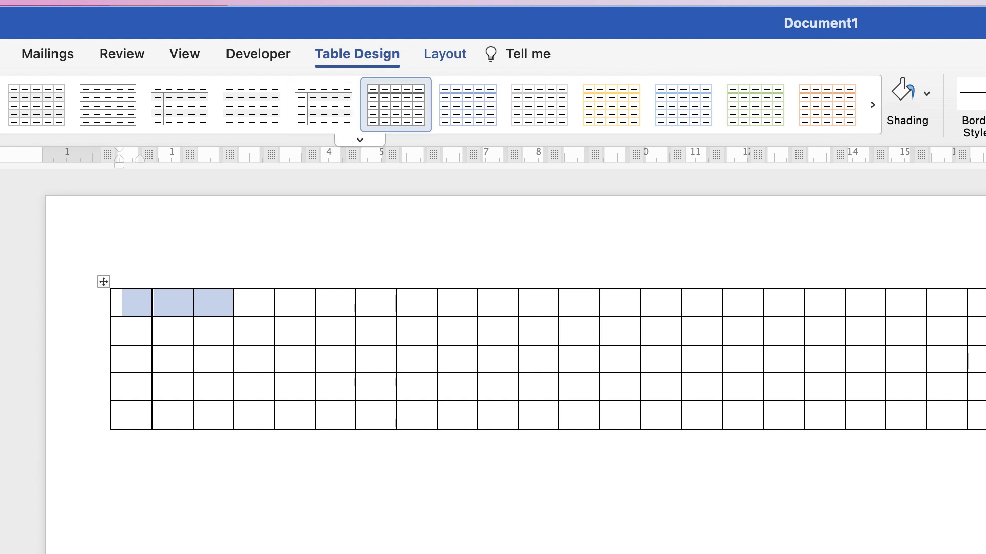
left_click(444, 55)
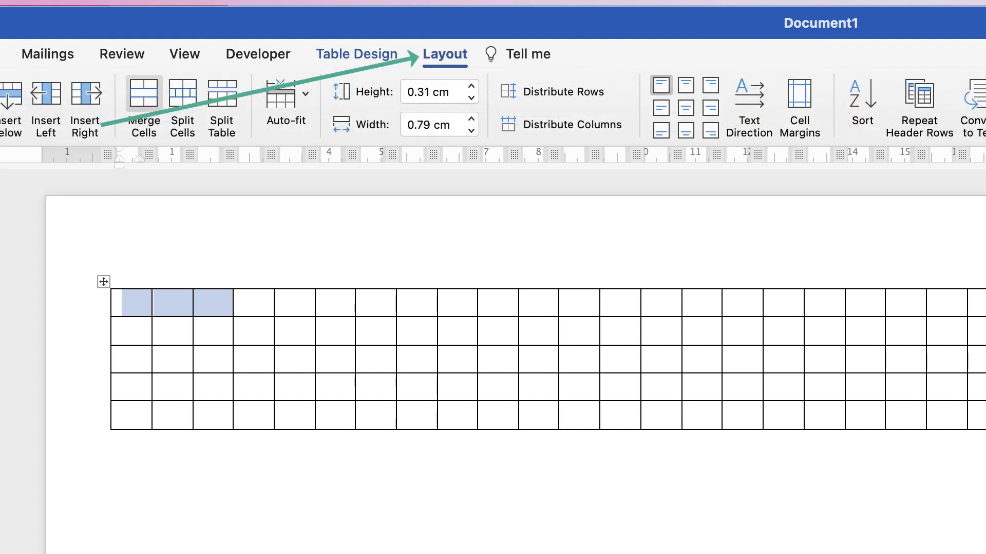
left_click(144, 106)
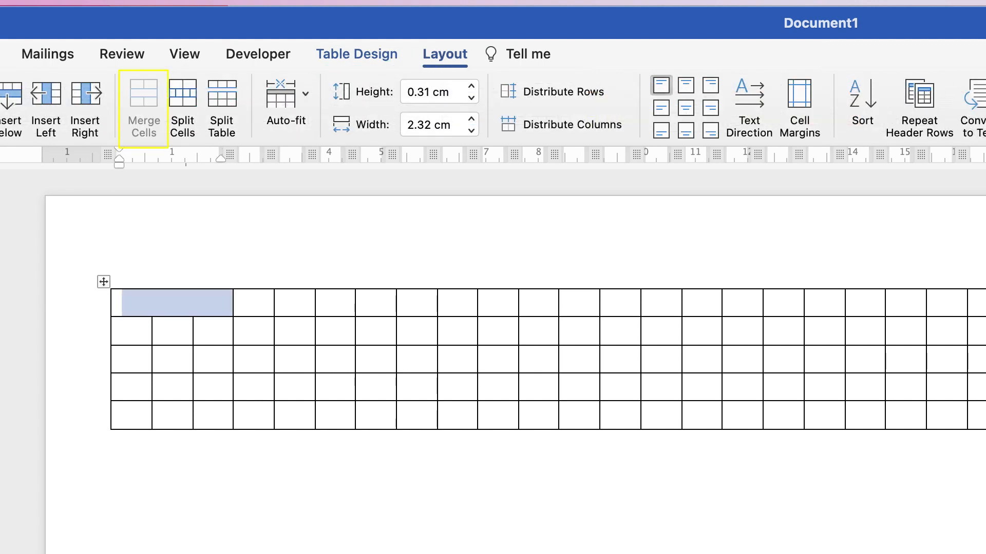
Step: Merge the first three cells in each of the table's second to fifth rows, one row at a time
left_click_drag(132, 331, 213, 331)
left_click(143, 106)
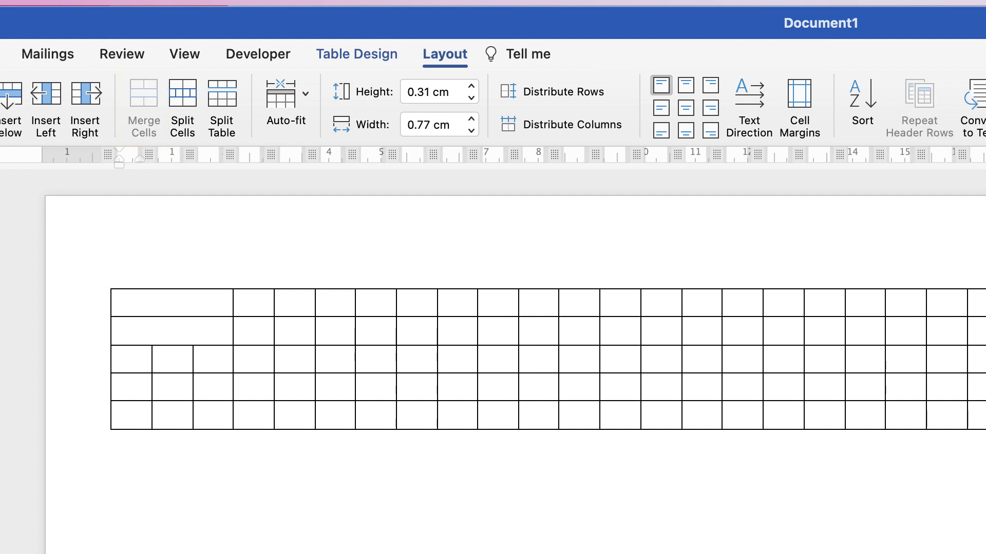
left_click_drag(131, 359, 213, 359)
left_click(144, 107)
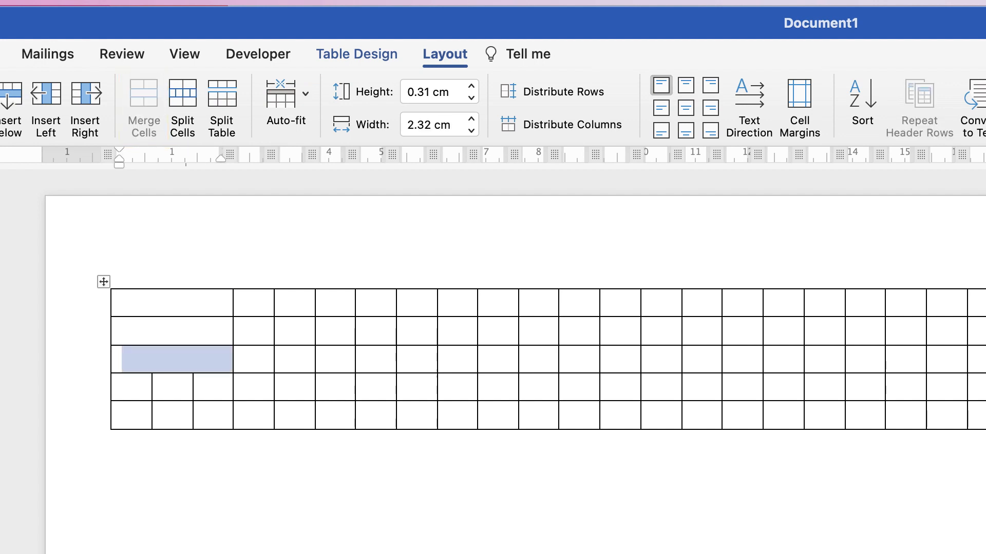
left_click_drag(132, 386, 213, 386)
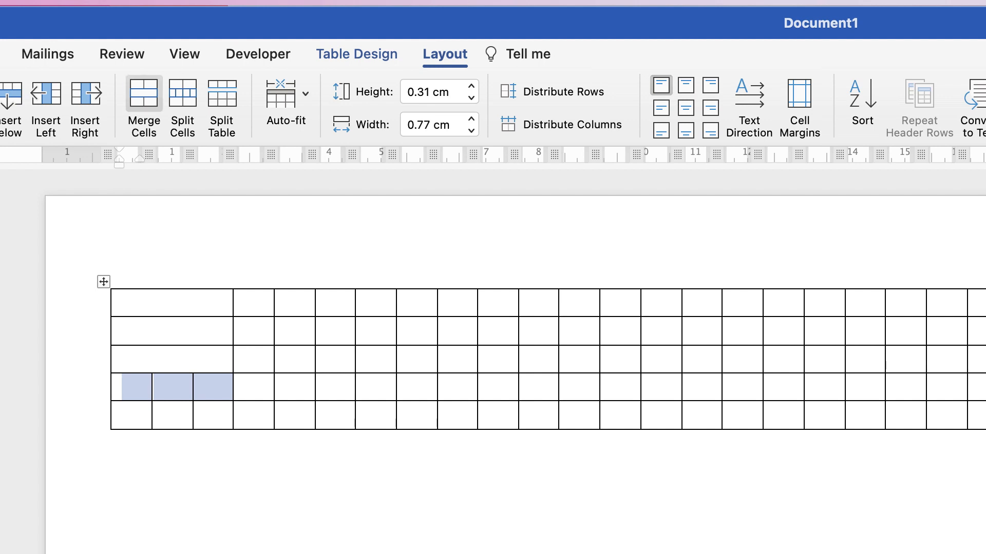
left_click(143, 106)
left_click_drag(131, 414, 213, 415)
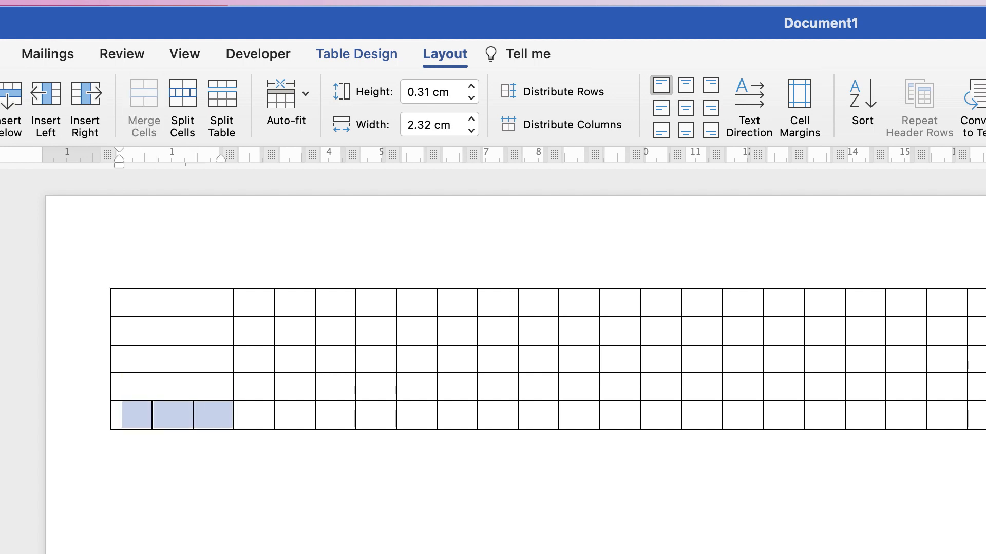
left_click(144, 102)
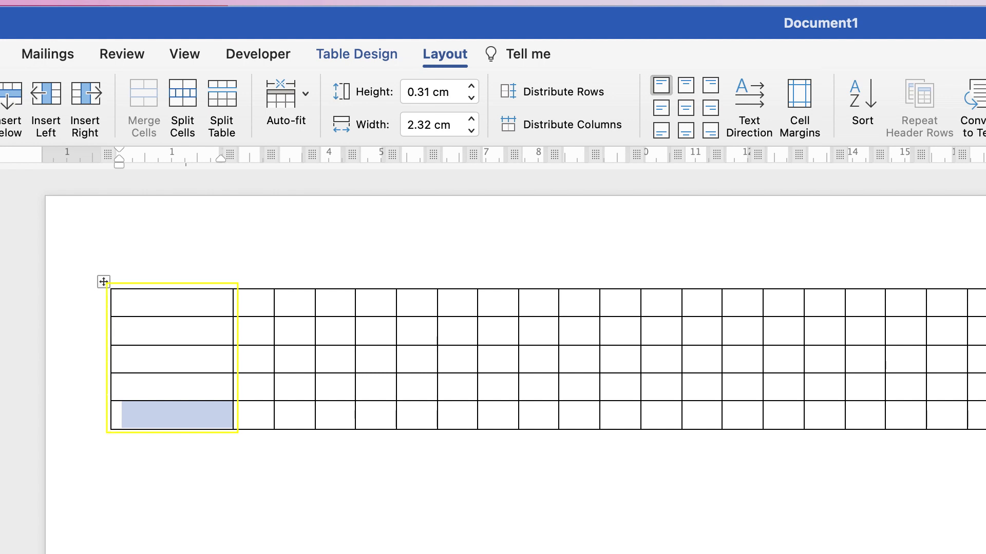
Step: Label the merged cells of rows two to five Information, News, Description and Item
left_click(122, 331)
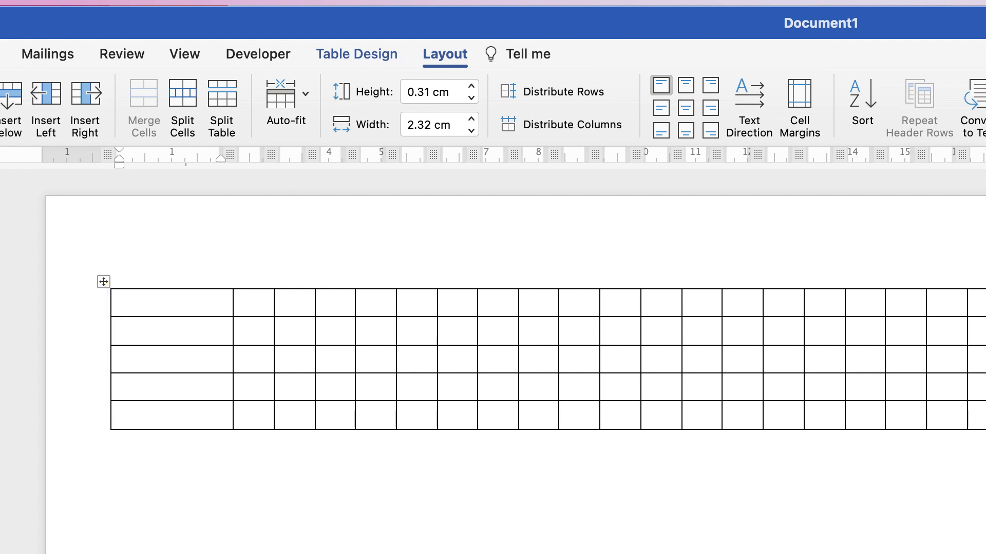
type("Information")
key("Down")
type("News")
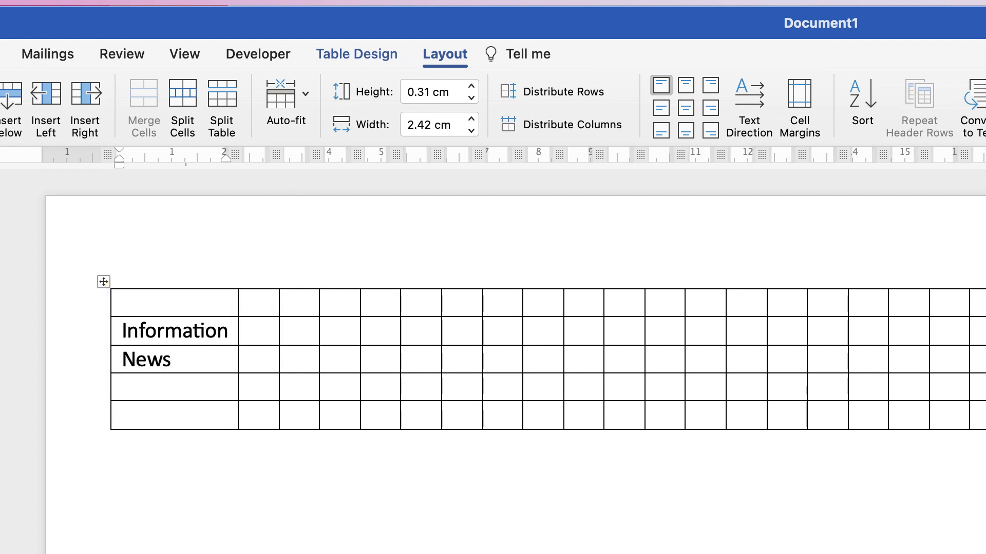
key("Down")
type("Description")
key("Down")
type("Item")
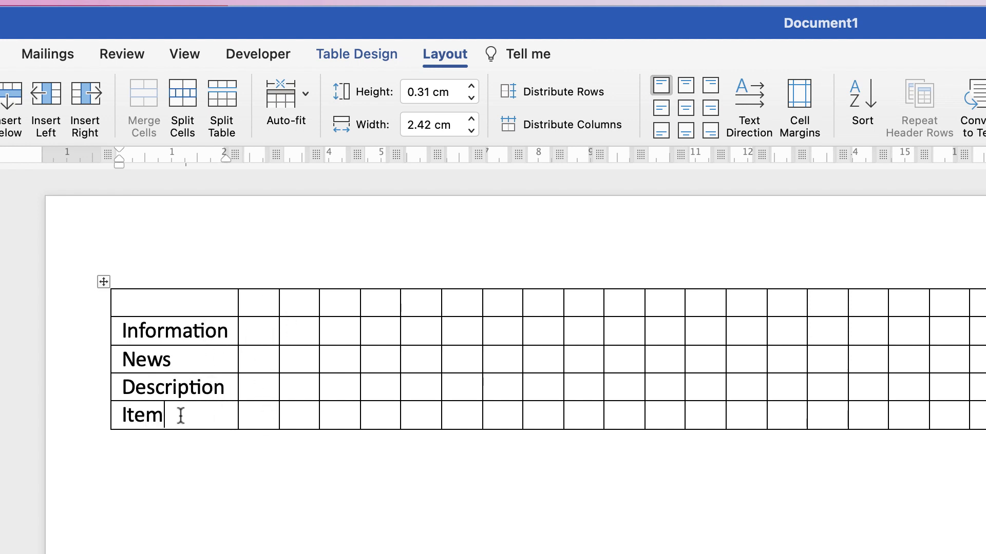
Step: Set the font size of the four row labels in the first column to 10
left_click_drag(175, 416, 134, 332)
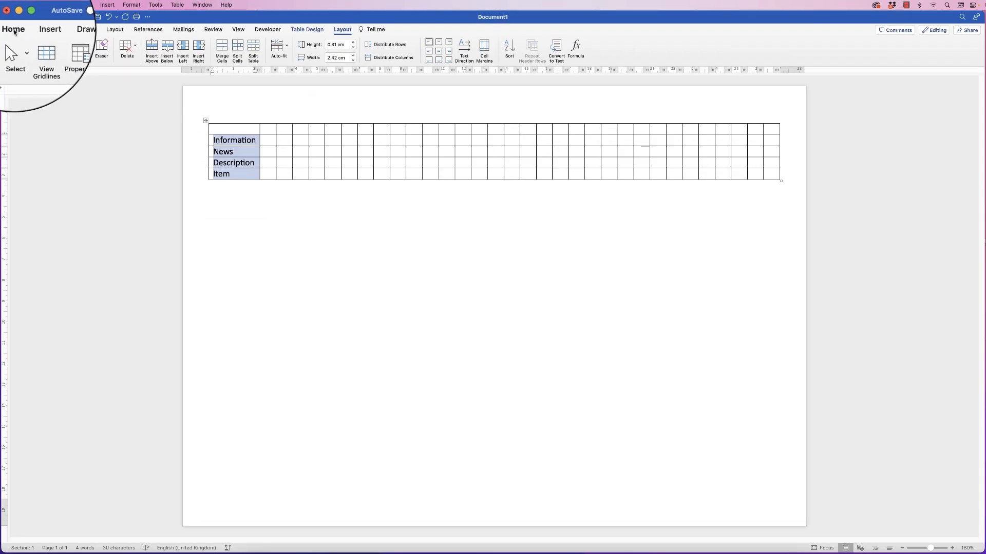
left_click(13, 32)
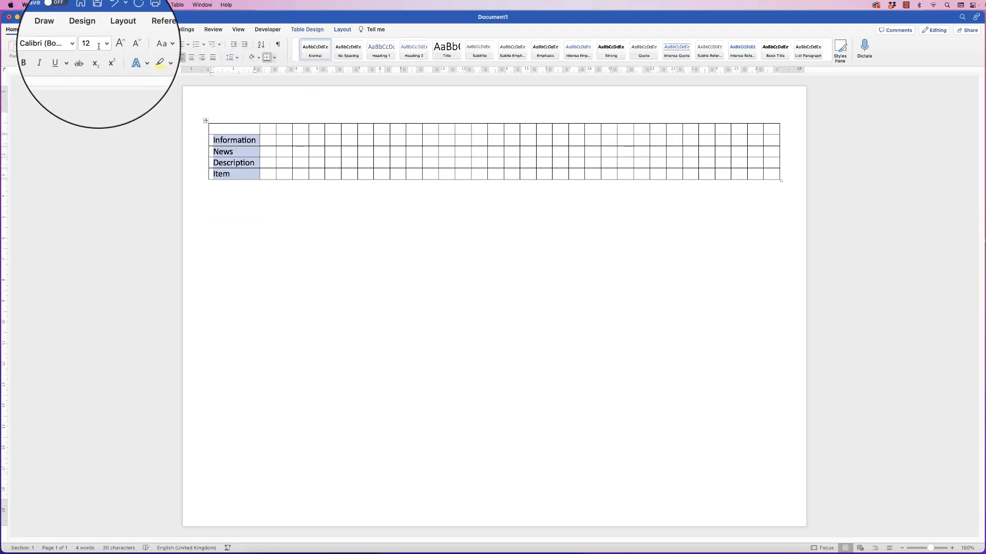
left_click(105, 47)
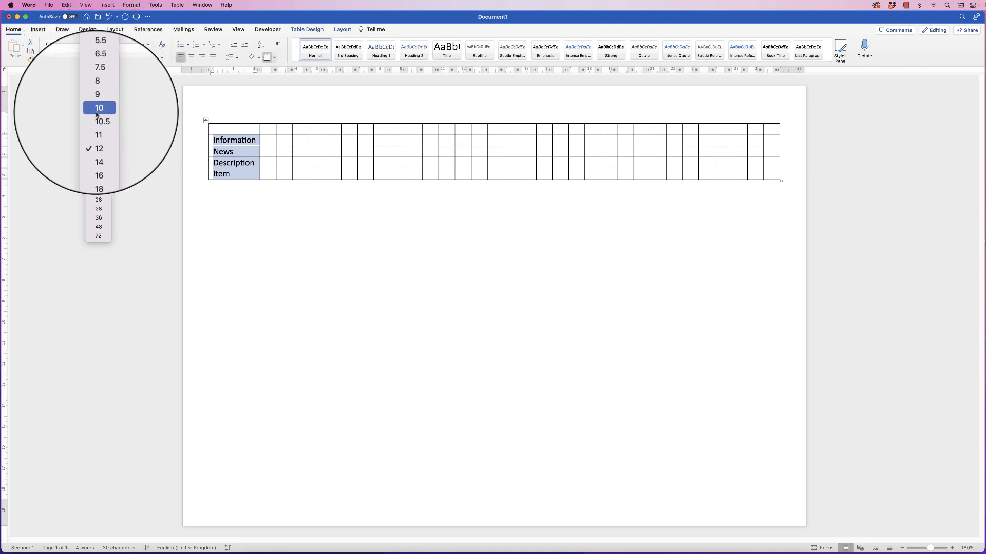
left_click(97, 103)
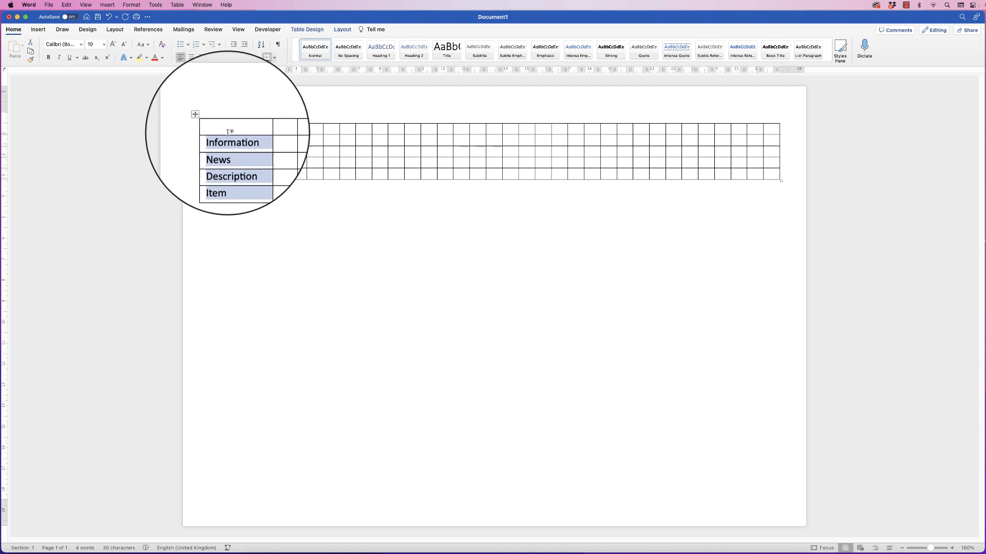
Step: Align the four row labels vertically centred and to the left within their cells
left_click(343, 30)
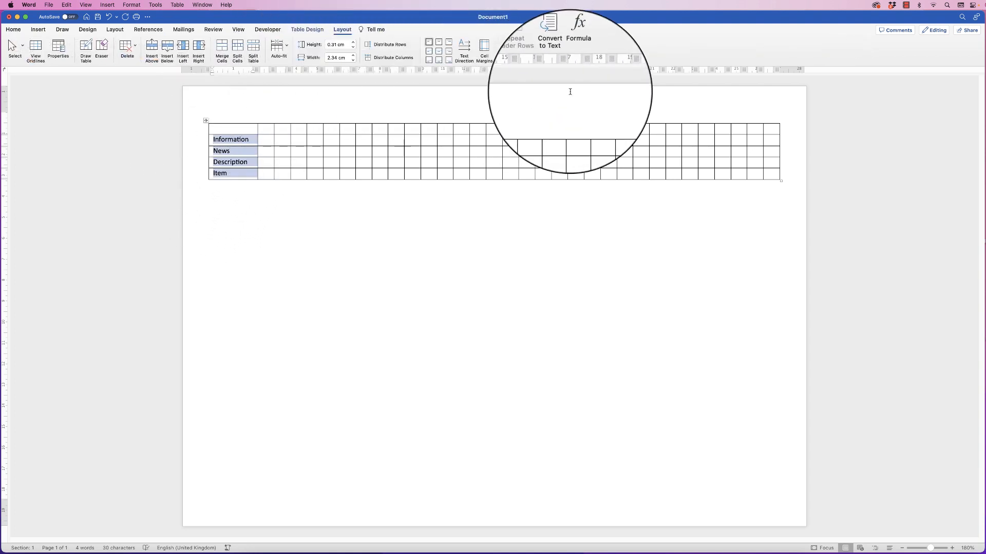
left_click(437, 52)
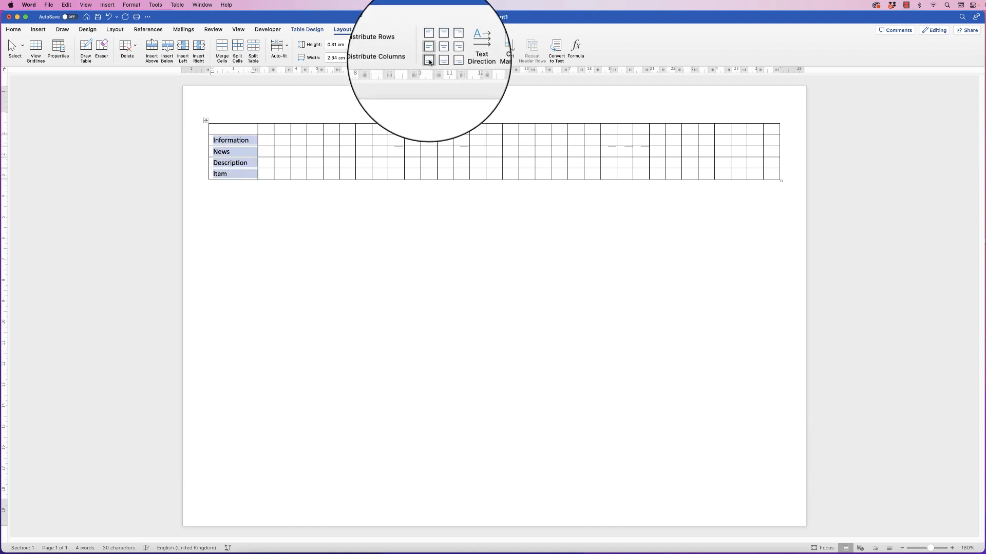
left_click(429, 60)
left_click(428, 51)
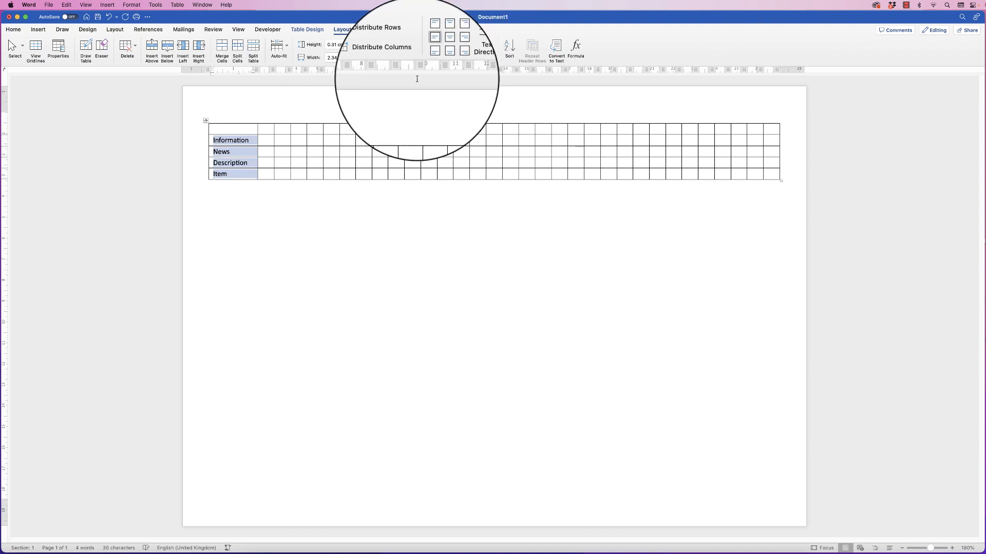
Step: Number the first row's cells from 1 to 31, starting in the third cell and leaving the second blank
left_click(268, 128)
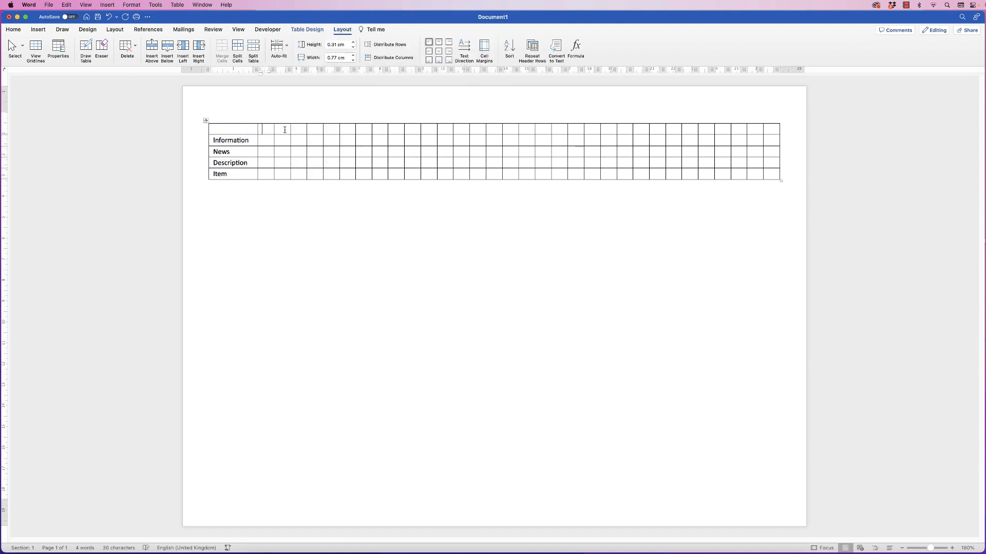
type("1\t2\t3\t4\t5\t6\t7\t8\t9\t10\t11\t12\t13\t14\t15\t16\t17\t18\t19")
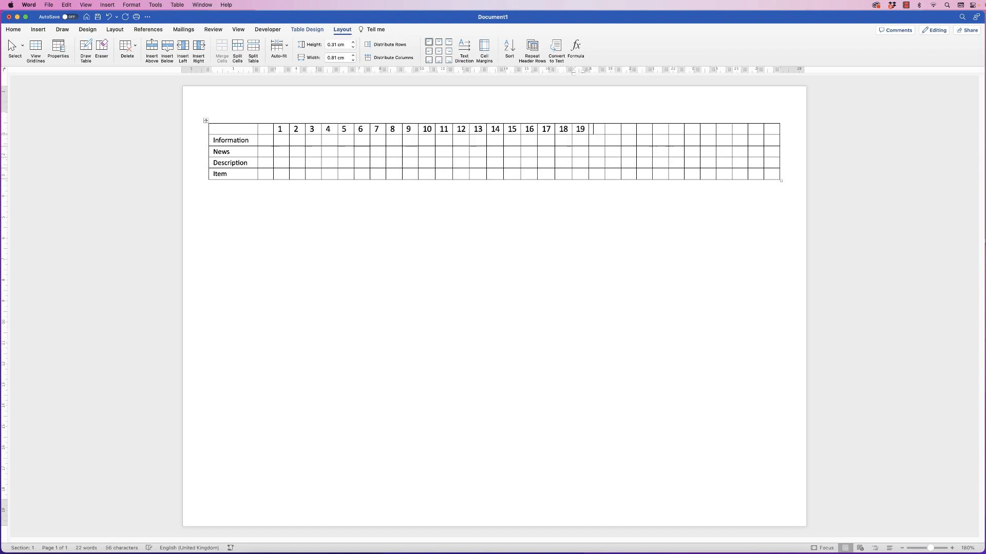
type("\t20\t21\t22\t23\t24\t25\t26\t27\t28\t29\t30\t31")
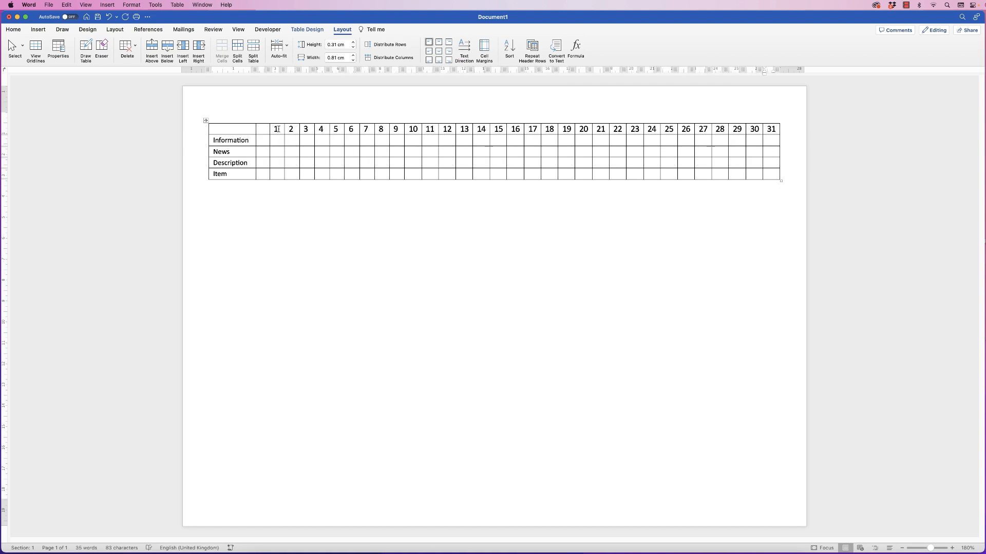
Step: Reduce the font size of the numbers 1 to 31 in the first row to 11
left_click_drag(278, 129, 764, 129)
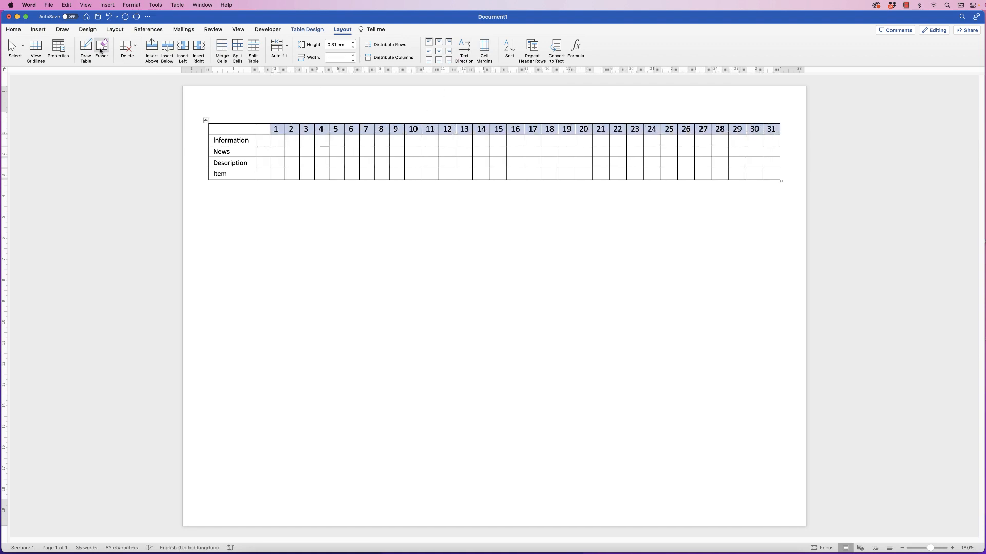
left_click(13, 30)
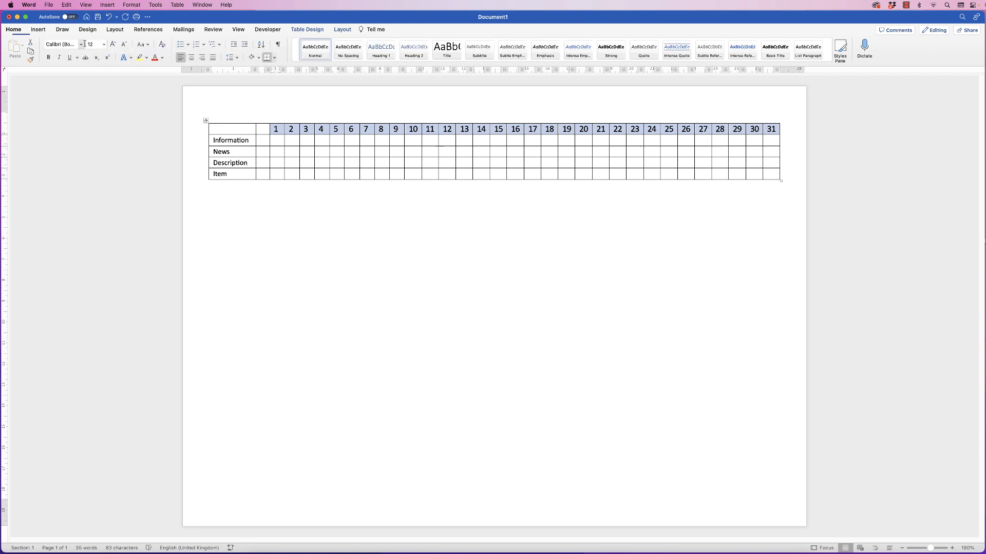
left_click(124, 45)
left_click(124, 45)
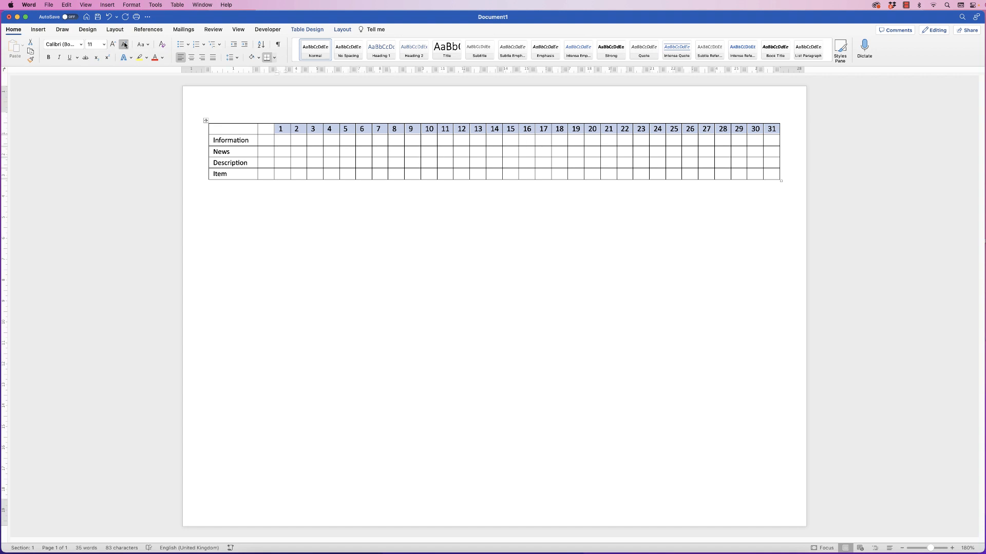
Step: Reduce the font size of the numbers 1 to 31 to 10 and centre them horizontally and vertically in their cells
left_click(124, 45)
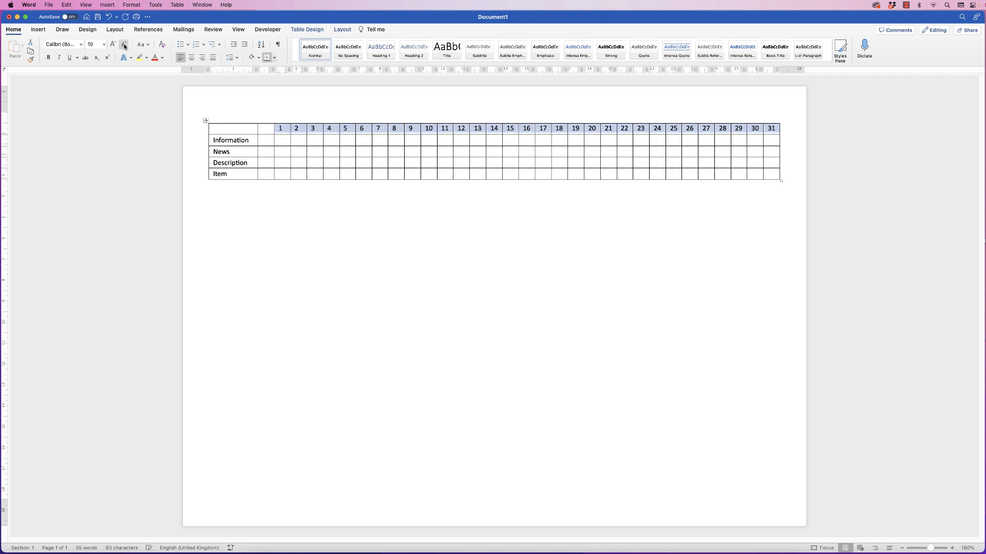
left_click(343, 30)
left_click(439, 51)
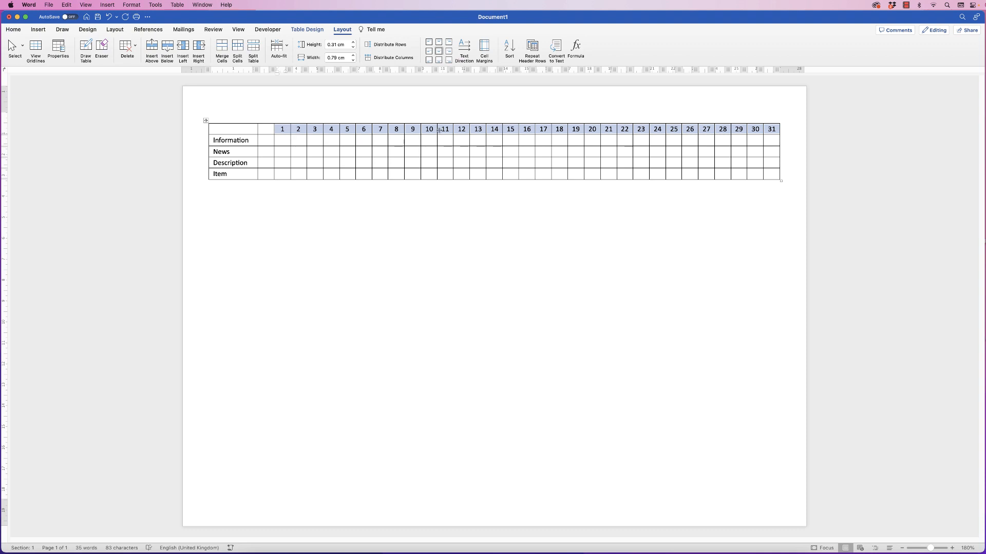
key("Down")
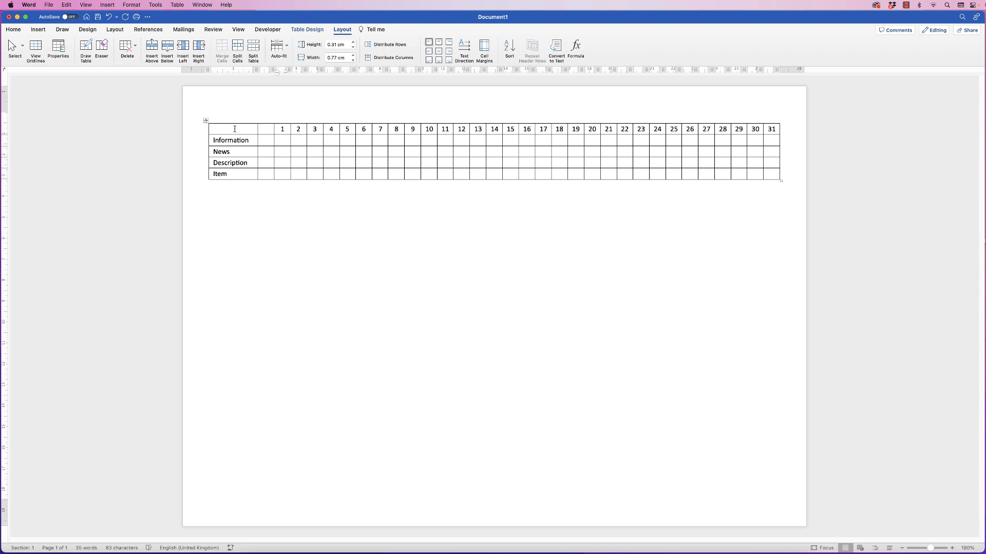
Step: Apply a 3 pt outside border around the whole table
left_click(206, 121)
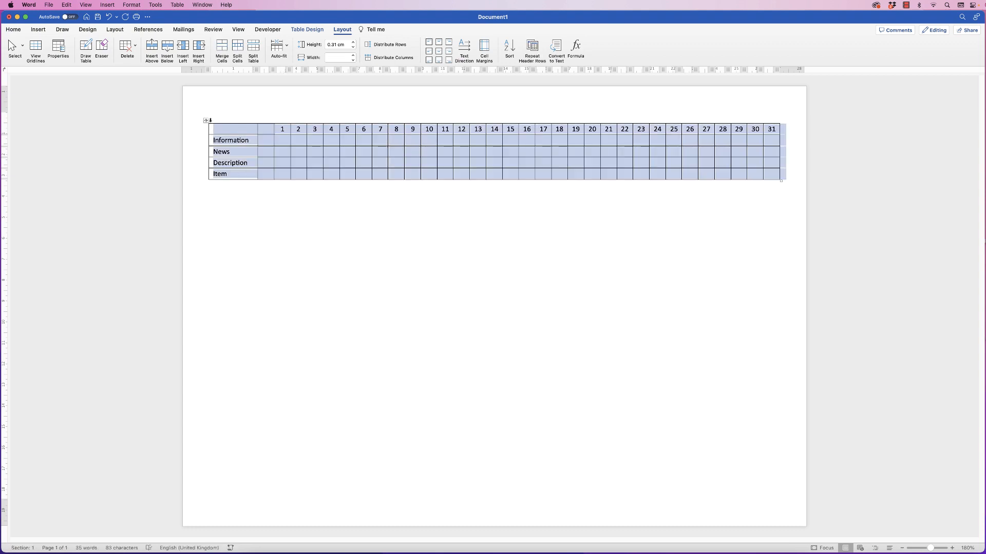
left_click(307, 29)
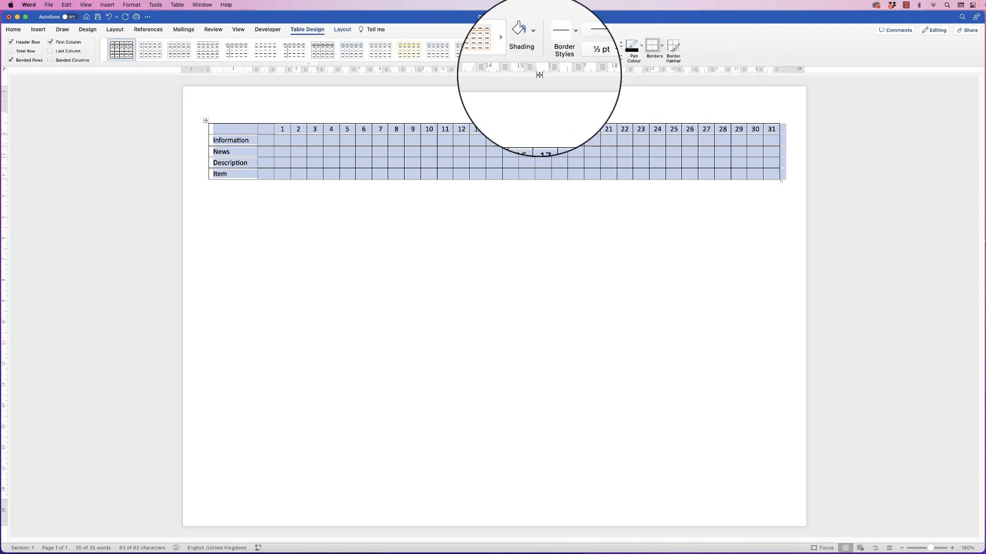
left_click(641, 47)
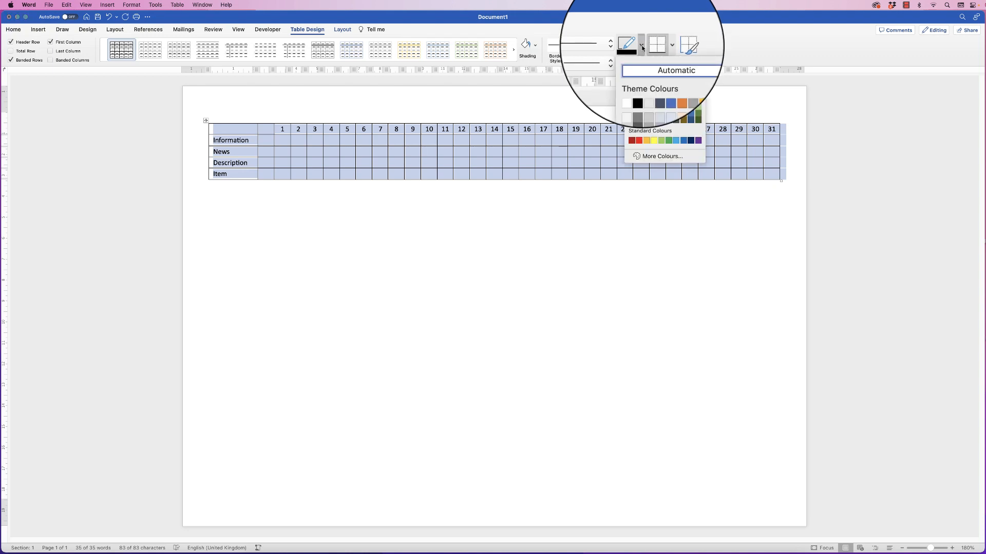
left_click(642, 47)
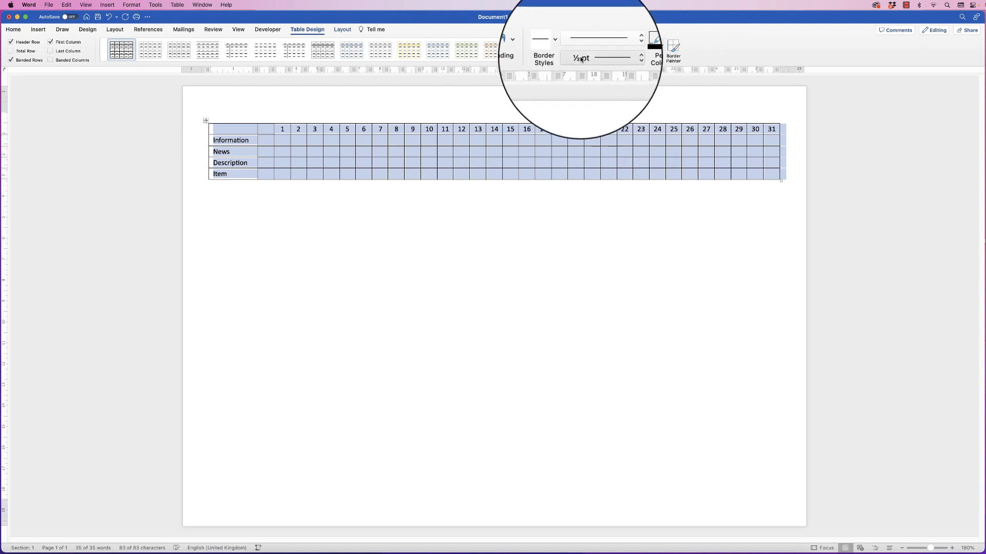
left_click(621, 60)
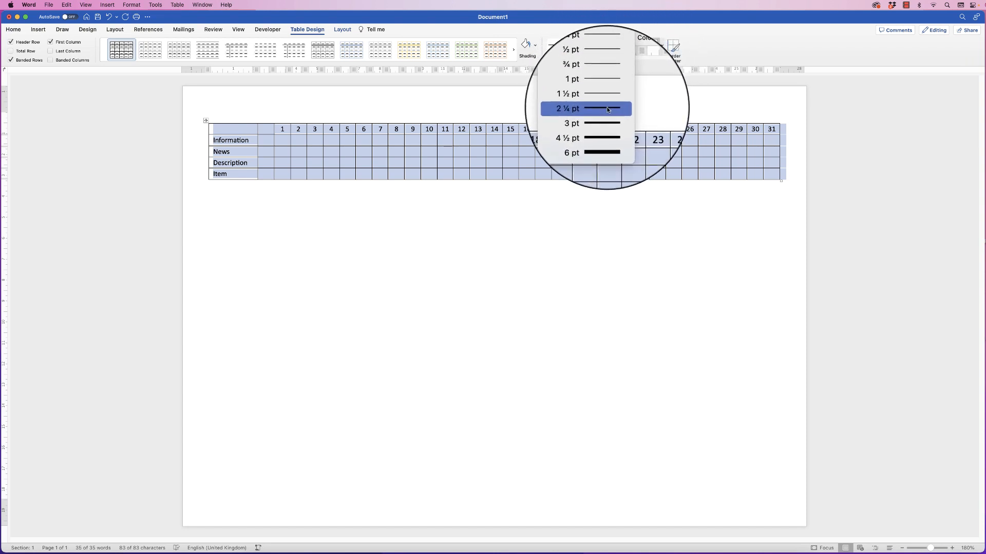
left_click(599, 119)
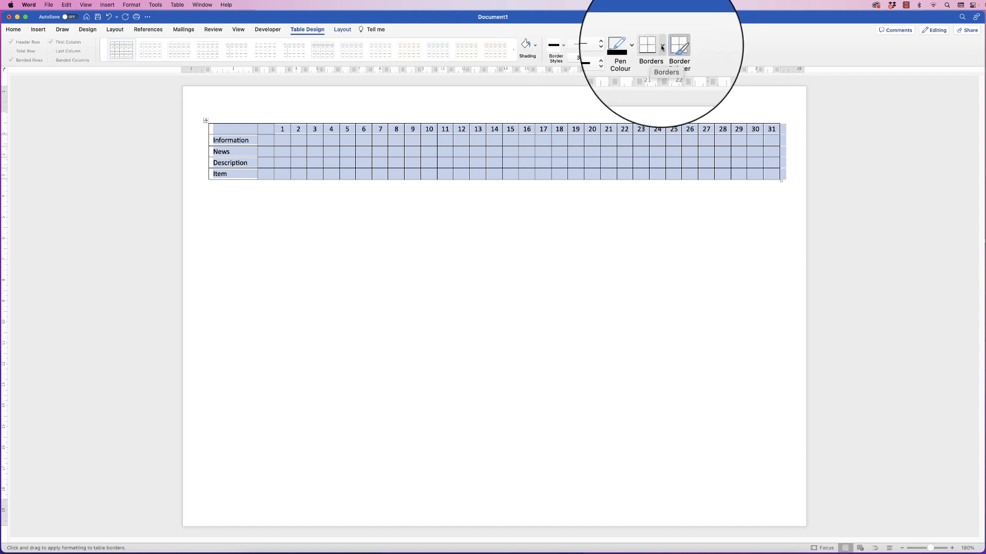
left_click(662, 49)
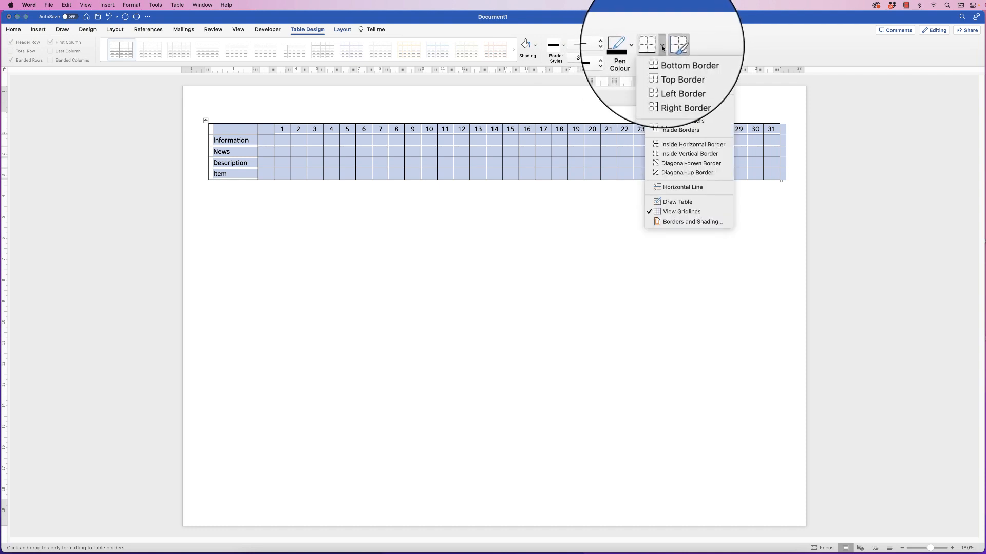
left_click(663, 122)
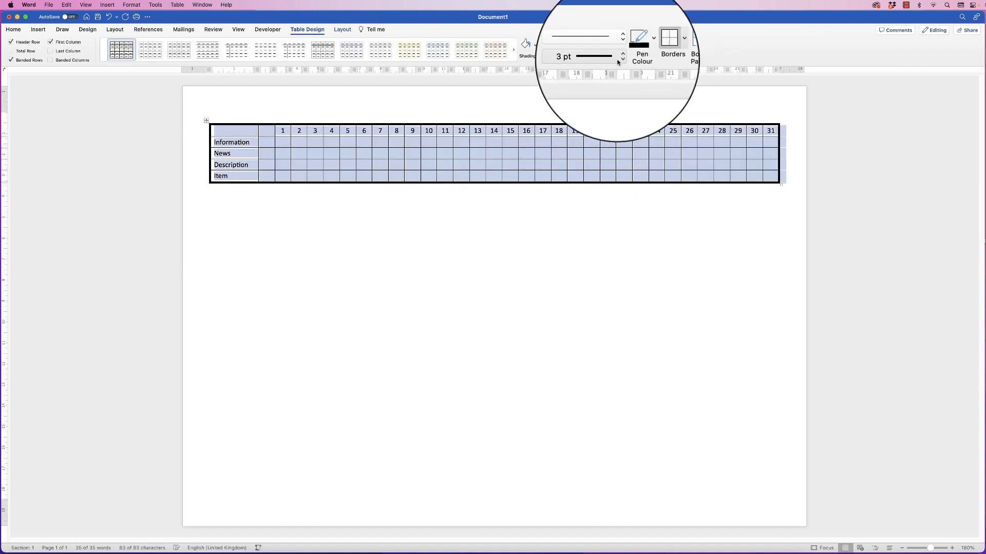
Step: Set the whole table's outside border to a weight of 2 ¼ pt
left_click(590, 52)
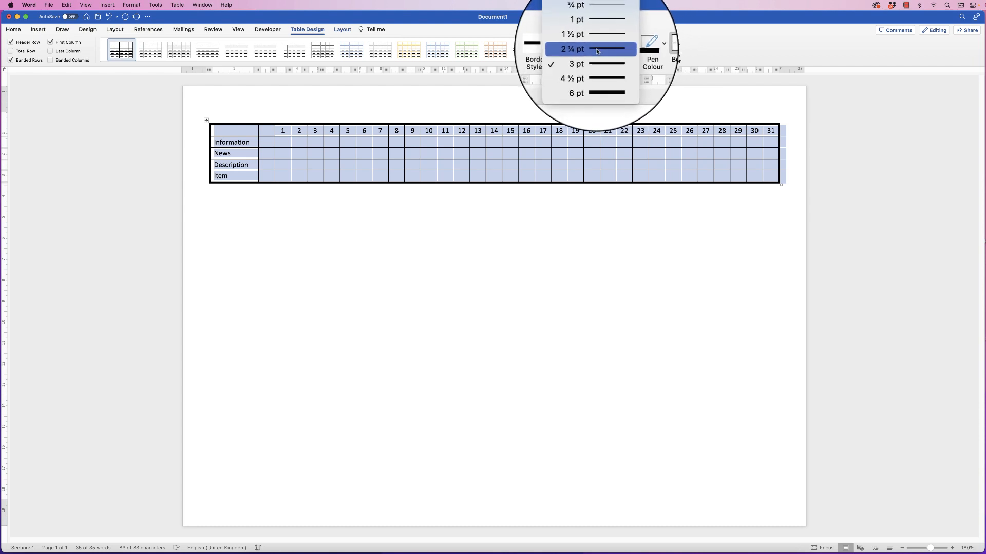
left_click(598, 48)
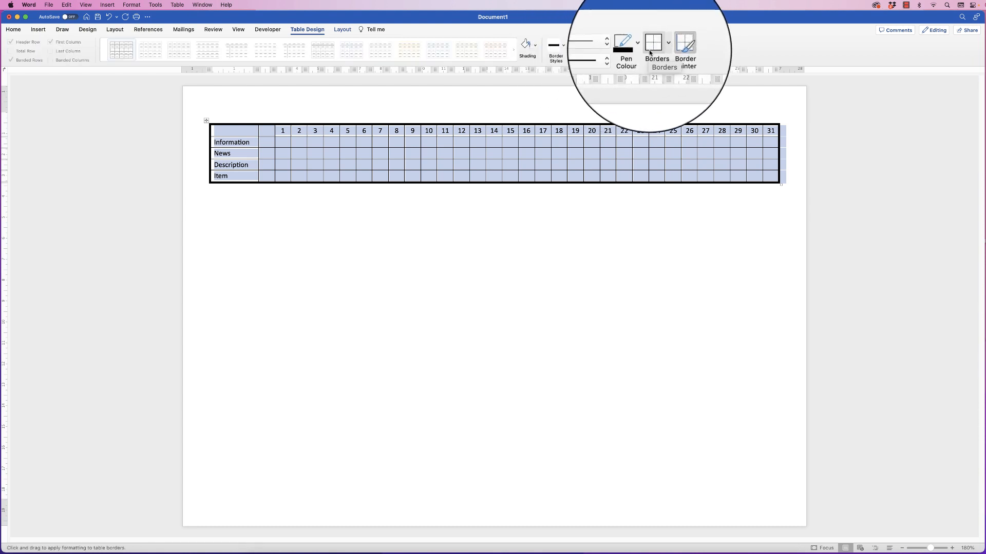
left_click(652, 48)
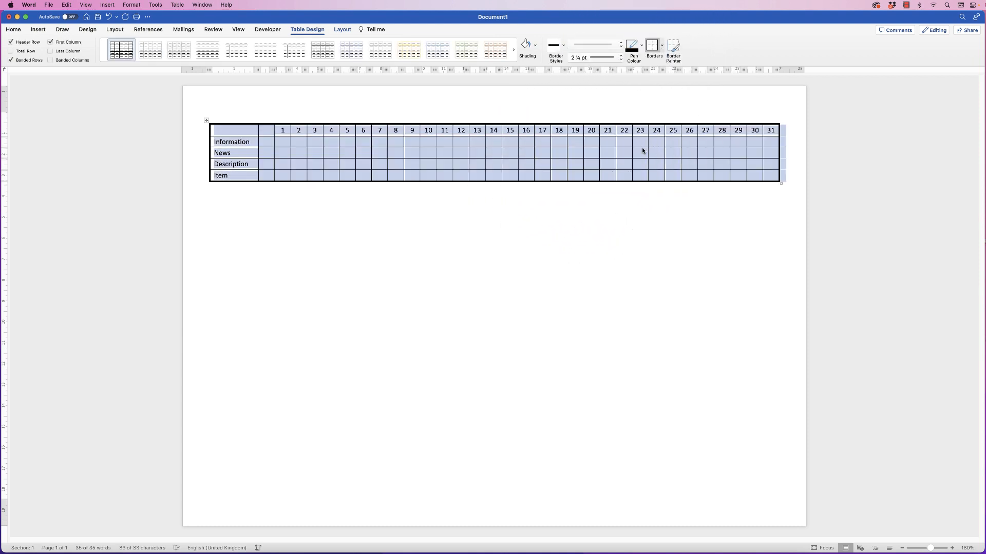
Step: Outline the entire first row of the table with the 2 ¼ pt outside border
left_click(768, 132)
left_click_drag(775, 130, 256, 127)
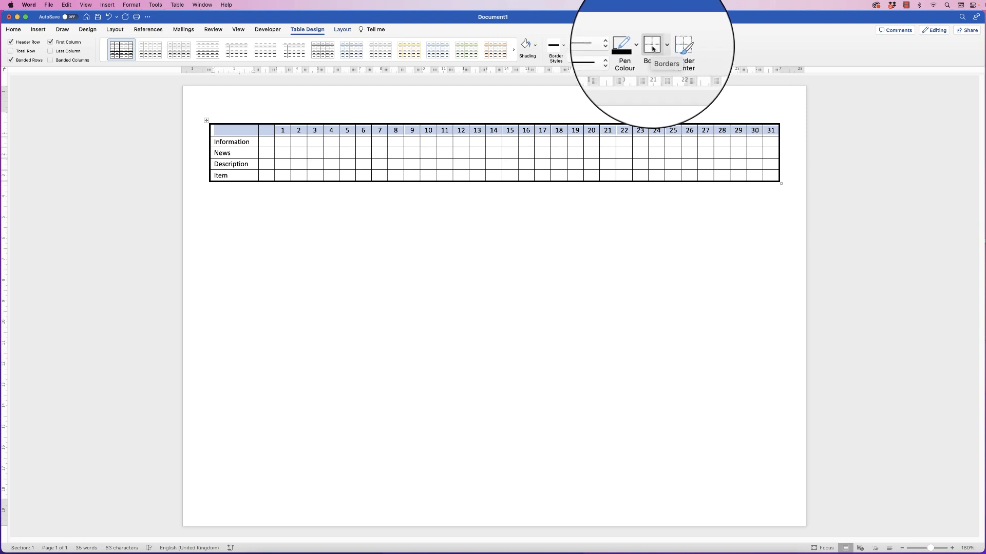
left_click(652, 49)
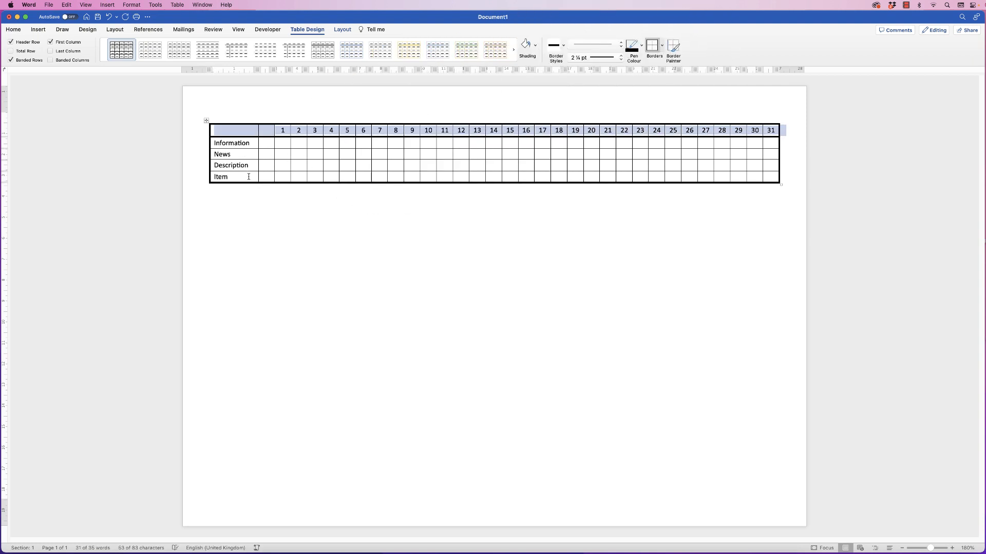
Step: Outline the label column and the blank second column each with the 2 ¼ pt outside border
left_click_drag(249, 176, 254, 133)
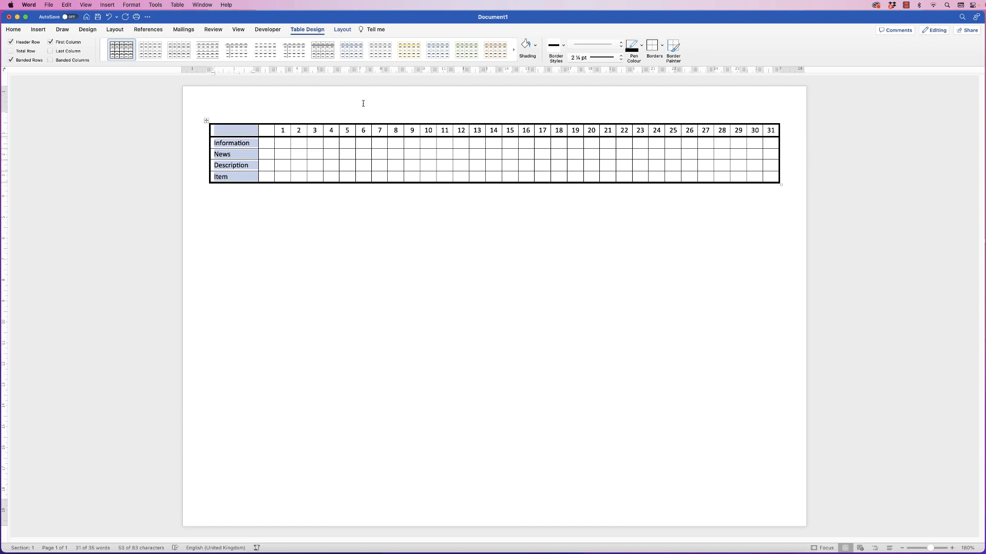
left_click(652, 45)
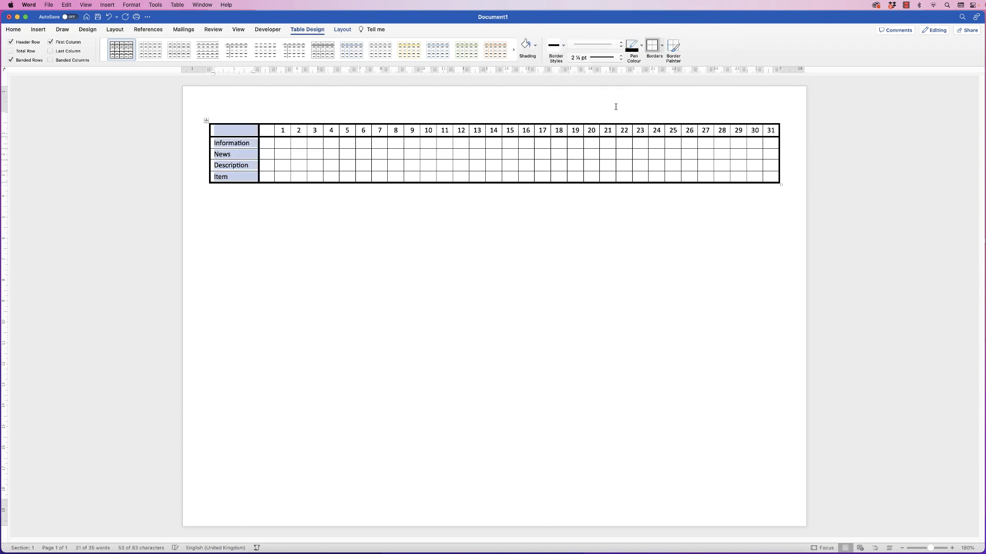
left_click(252, 200)
left_click_drag(267, 131, 266, 176)
left_click(307, 30)
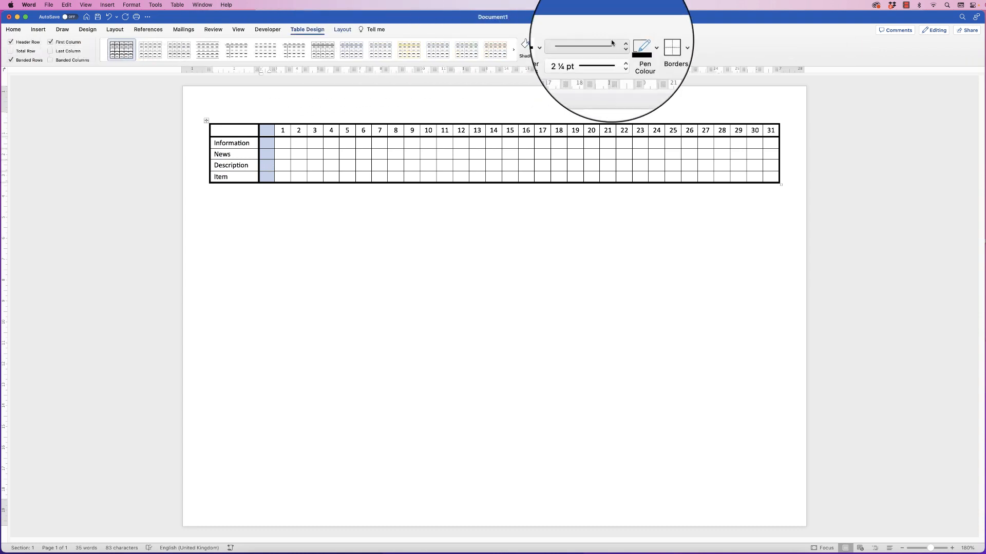
left_click(652, 45)
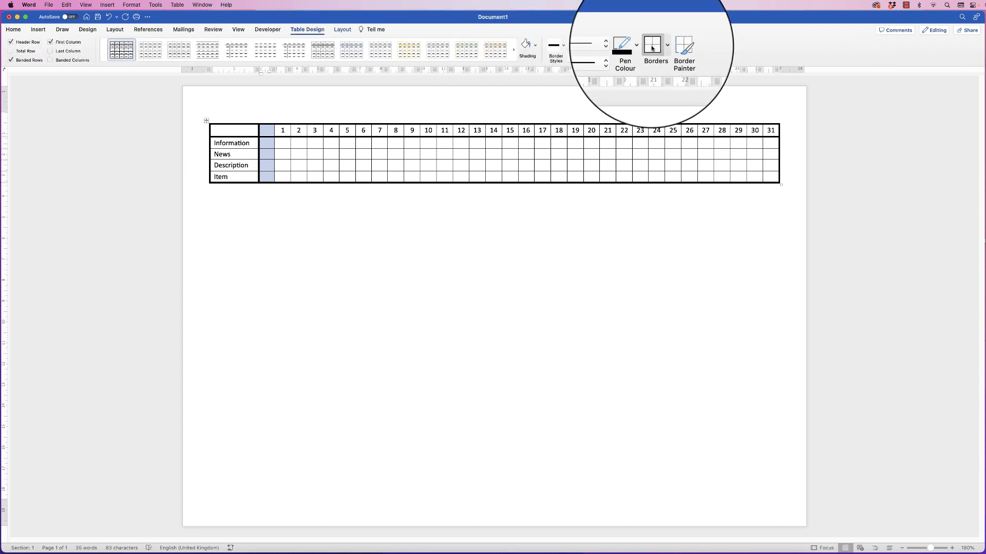
left_click(270, 148)
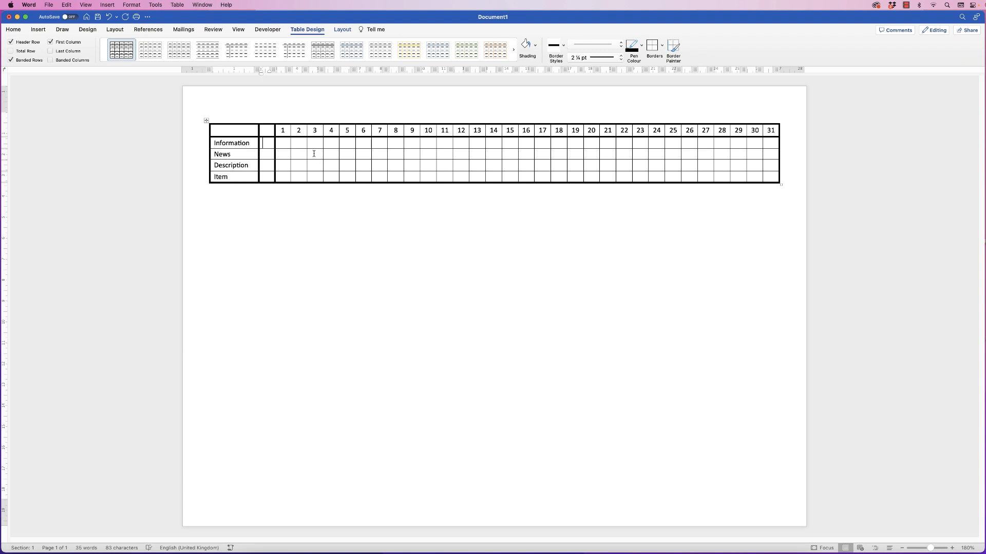
Step: Copy the whole table and paste one copy below the original, leaving a blank line between them
left_click(205, 121)
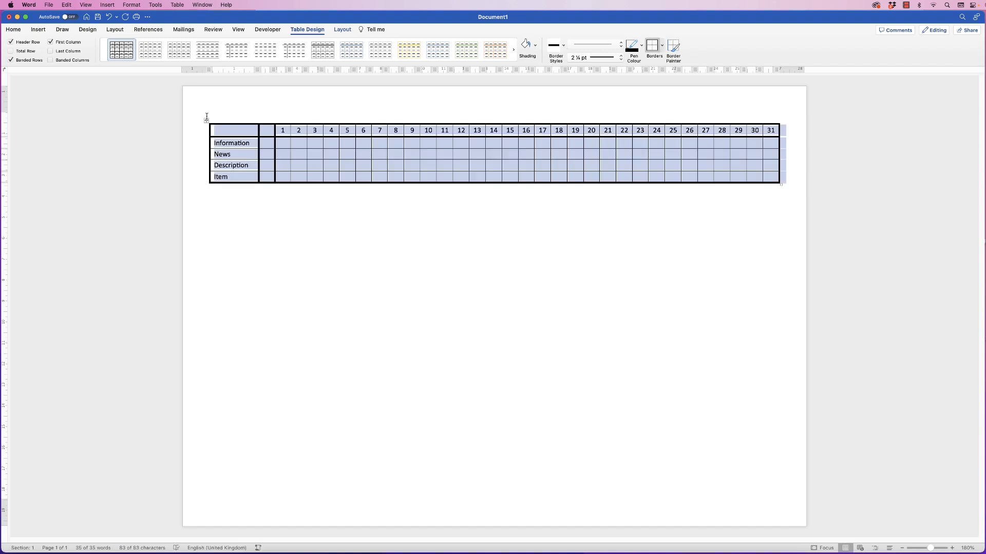
left_click(15, 29)
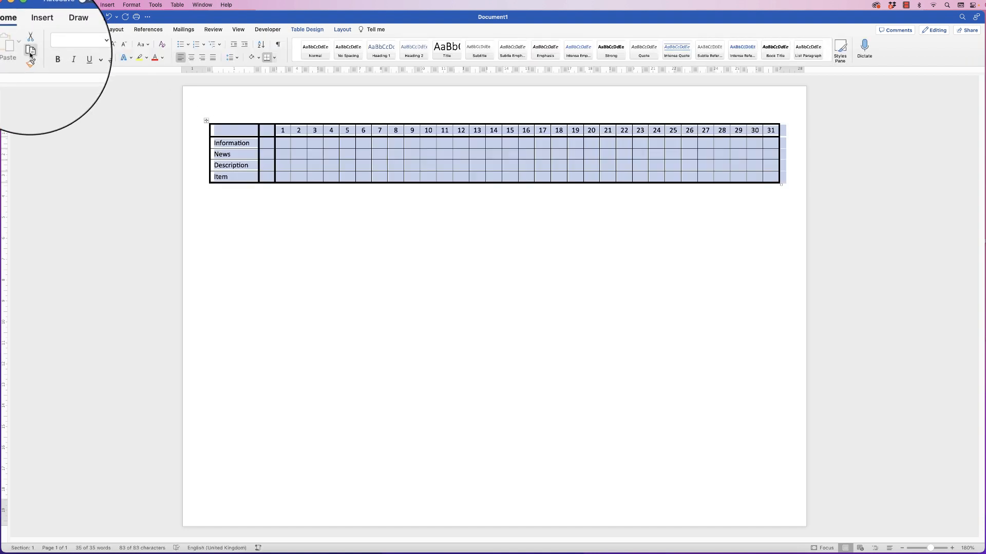
left_click(217, 190)
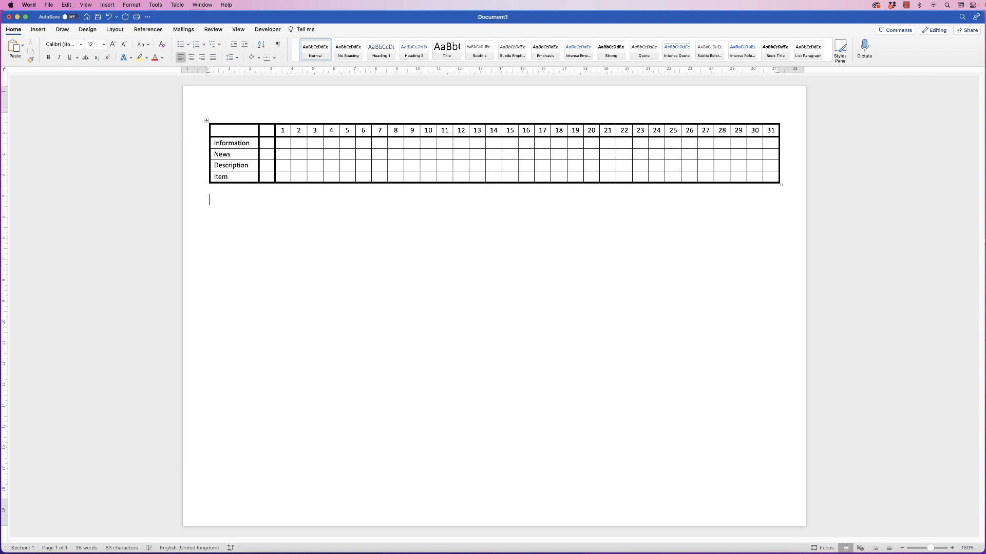
key("super+v")
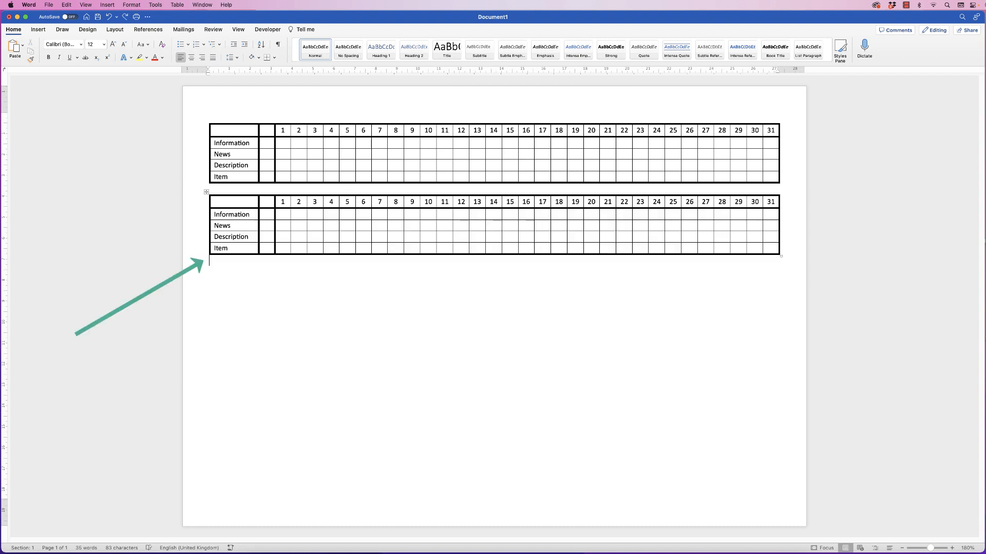
Step: Paste three more copies of the table down the page, each separated from the one above by a blank line
key("super+v")
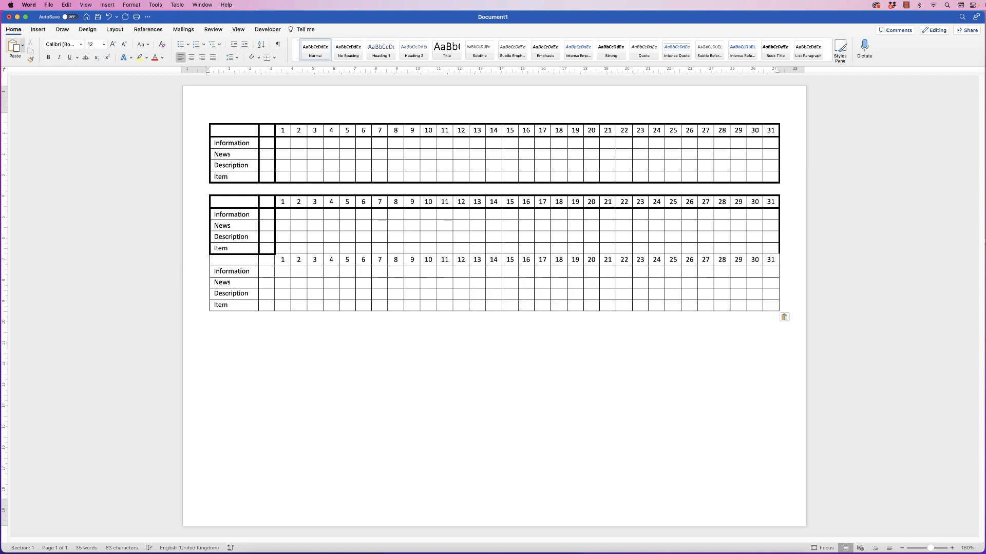
key("super+z")
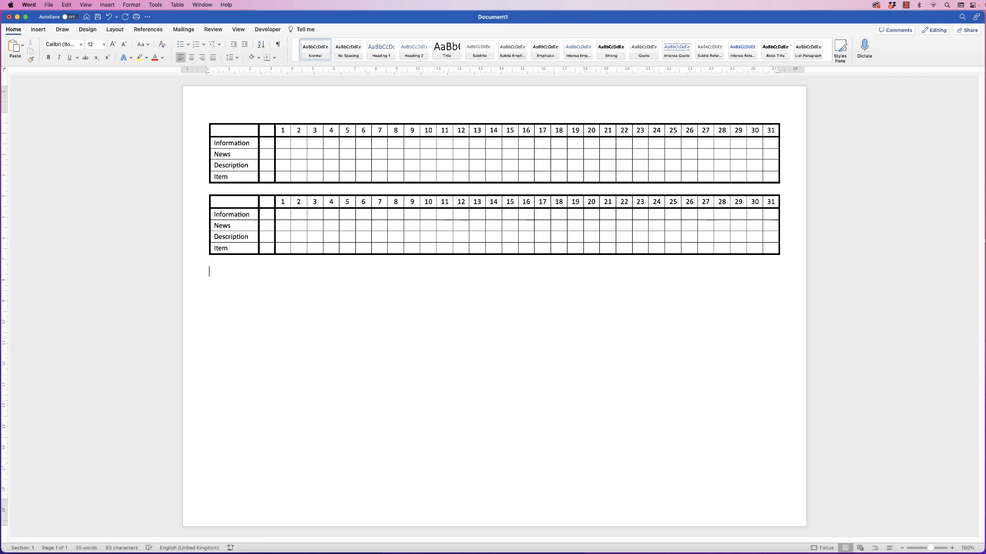
left_click(15, 47)
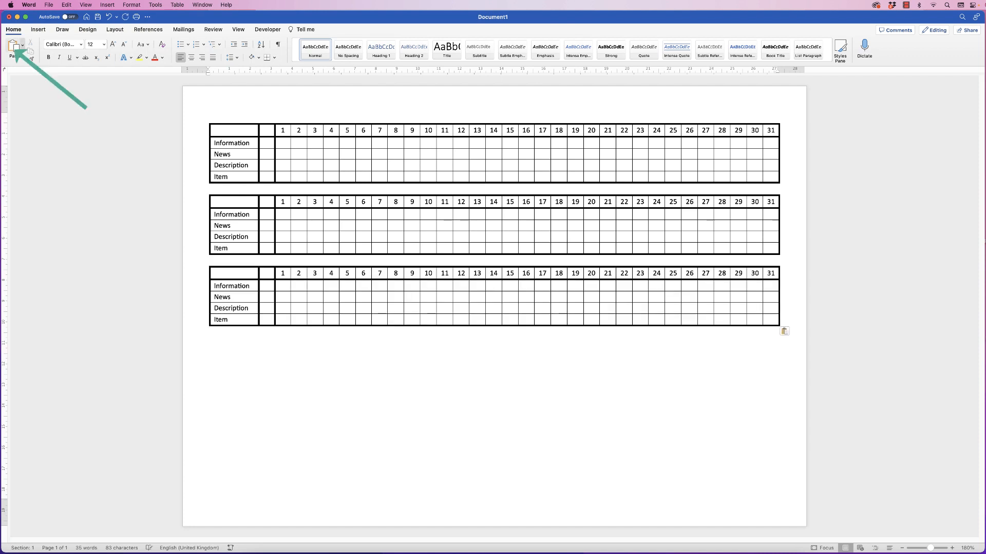
left_click(15, 48)
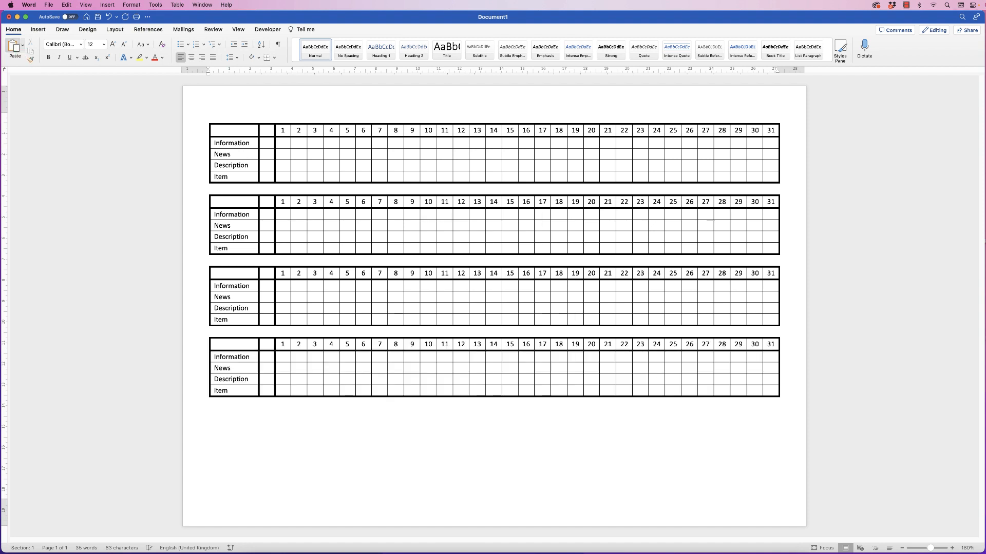
left_click(15, 47)
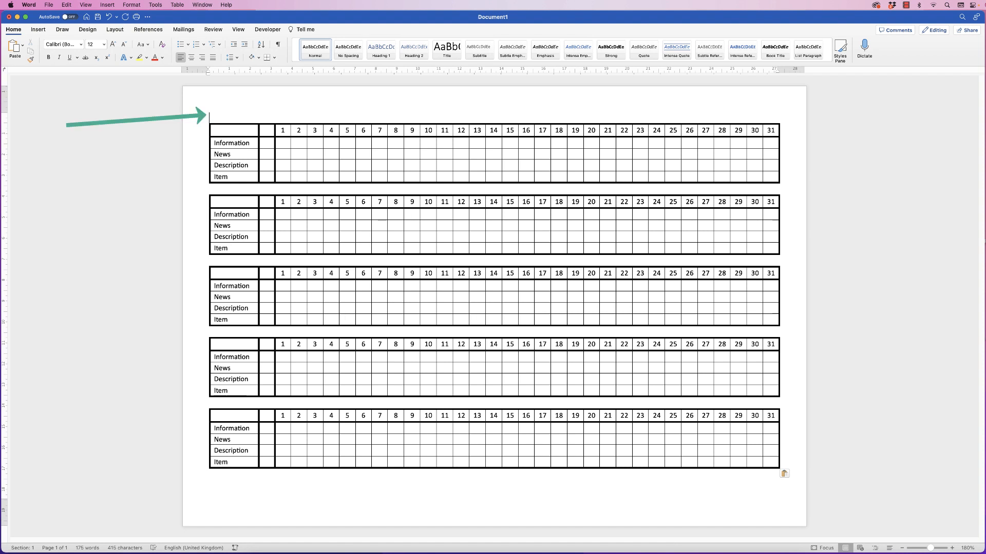
Step: Insert two blank lines above the first table and reduce the bottom page margin so everything fits on one page
key("Return")
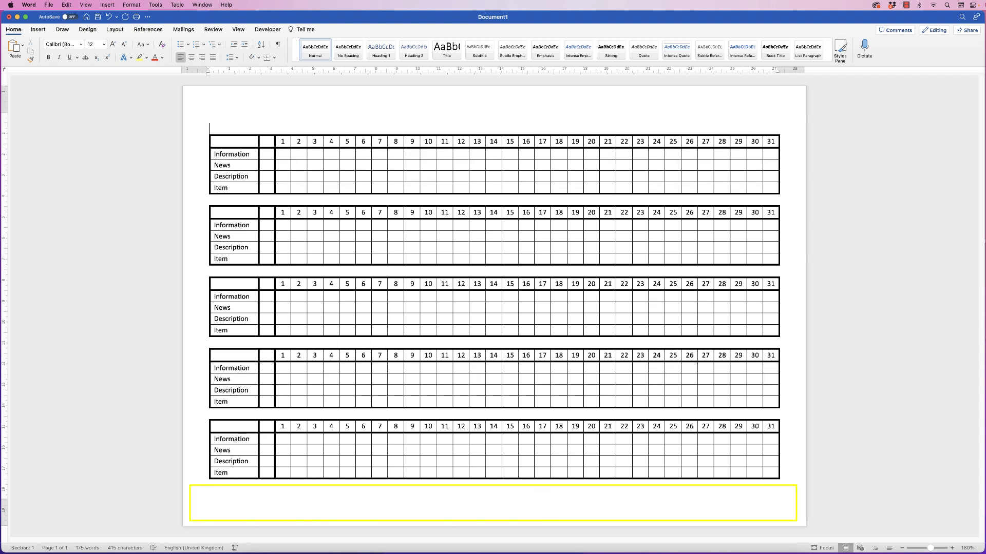
key("Return")
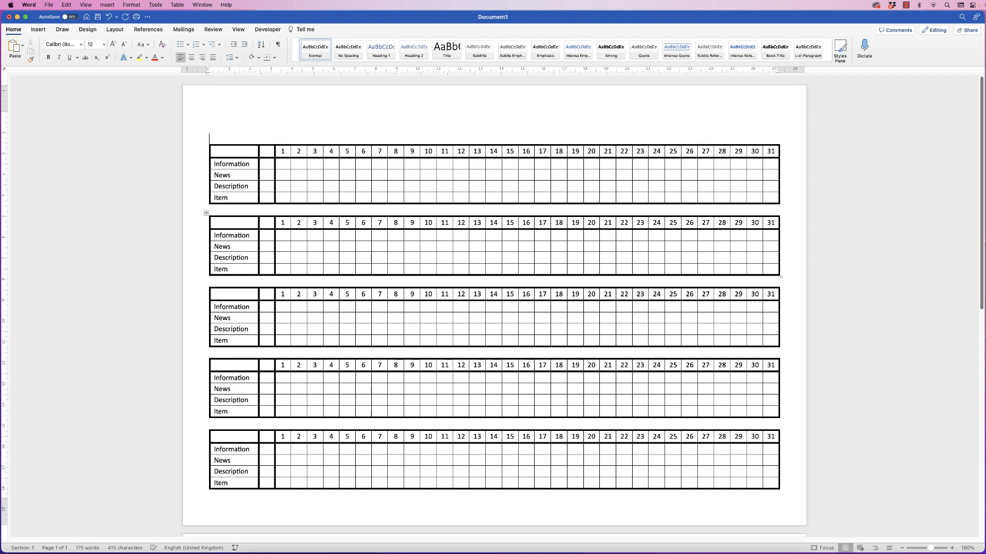
scroll(493, 305, "down", 5)
scroll(493, 305, "up", 5)
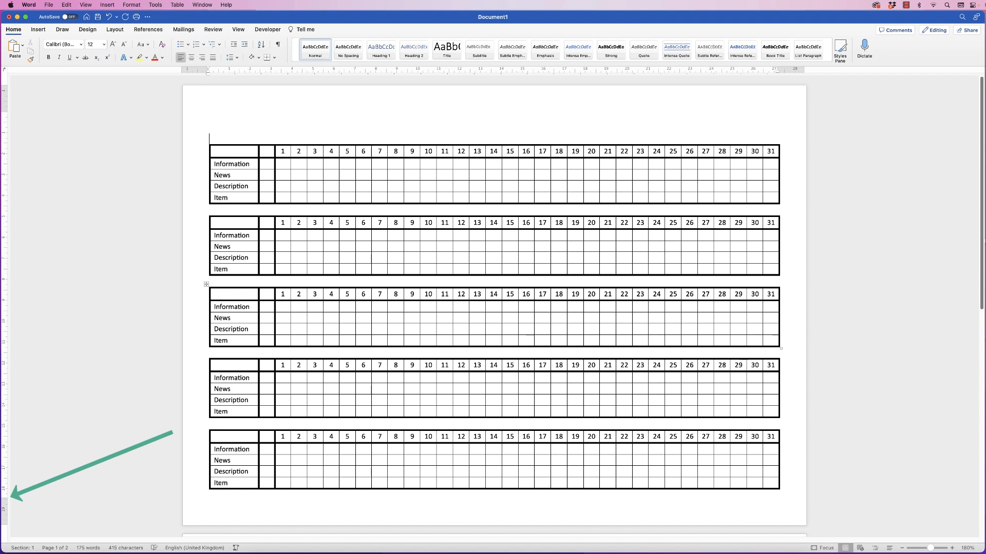
left_click_drag(4, 499, 4, 512)
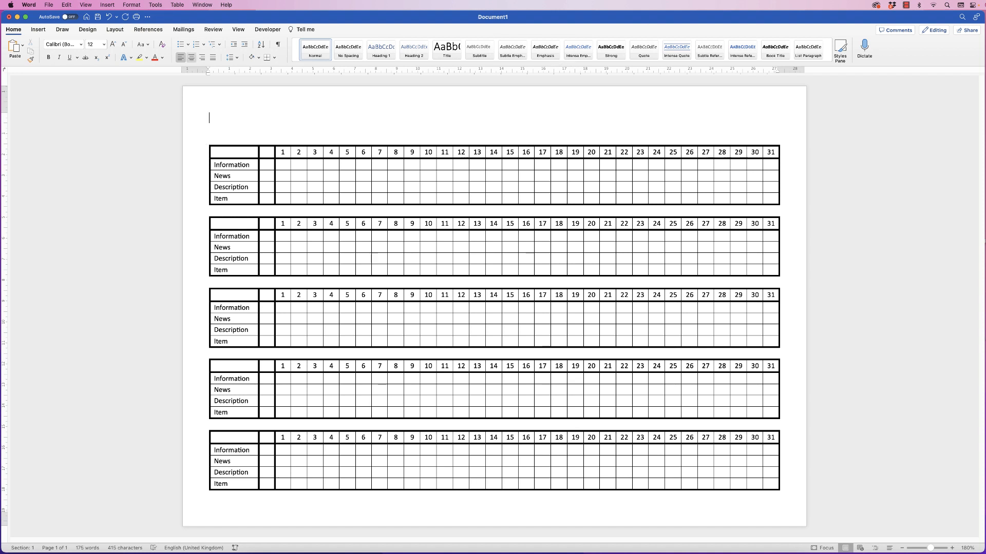
Step: Centre the empty line above the first table and enter the heading "GANTT CHART"
left_click(191, 57)
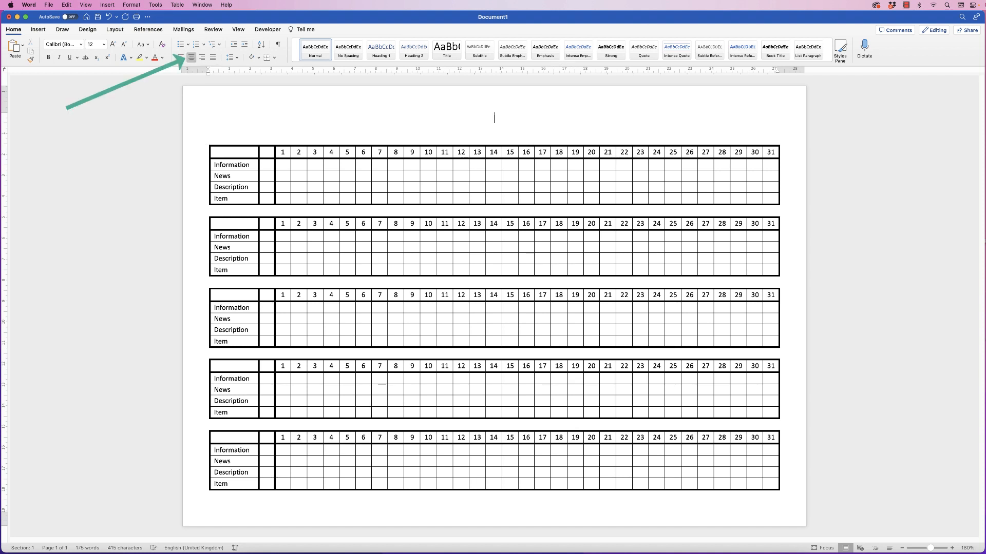
type("GA")
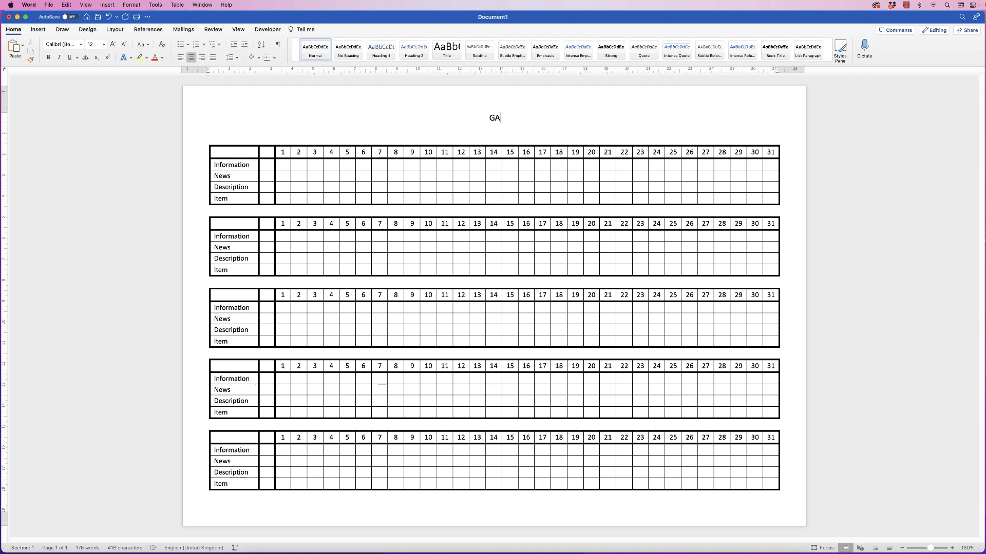
type("NTT CHART")
Step: Enlarge the "GANTT CHART" heading to 26 pt and check how the page layout shifts
triple_click(521, 118)
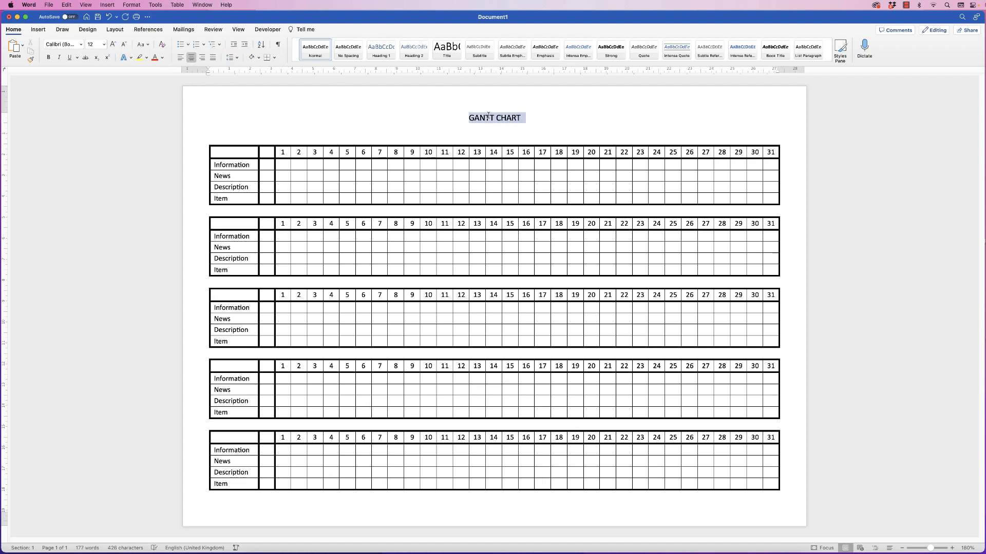
left_click(113, 46)
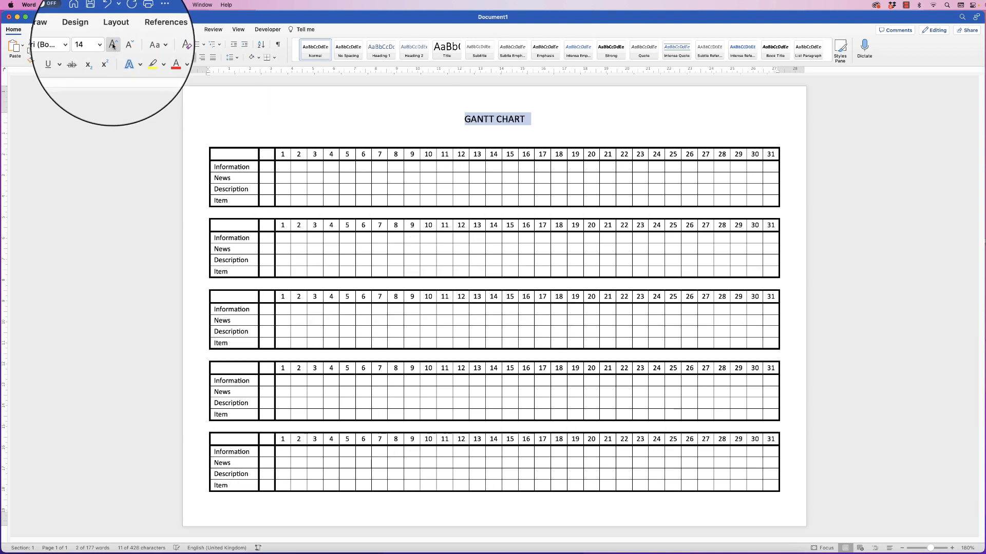
left_click(113, 45)
left_click(113, 45)
left_click(113, 45)
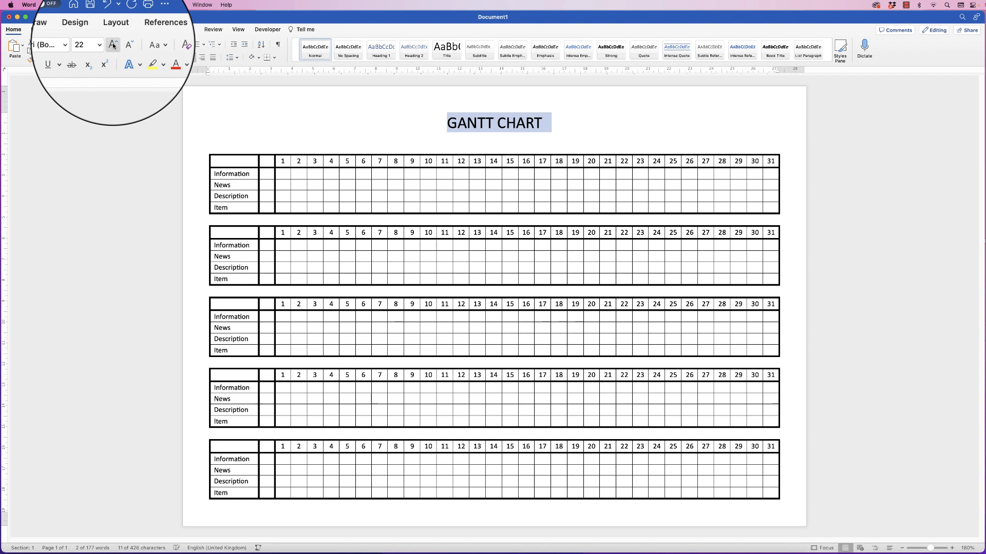
left_click(114, 45)
left_click(114, 44)
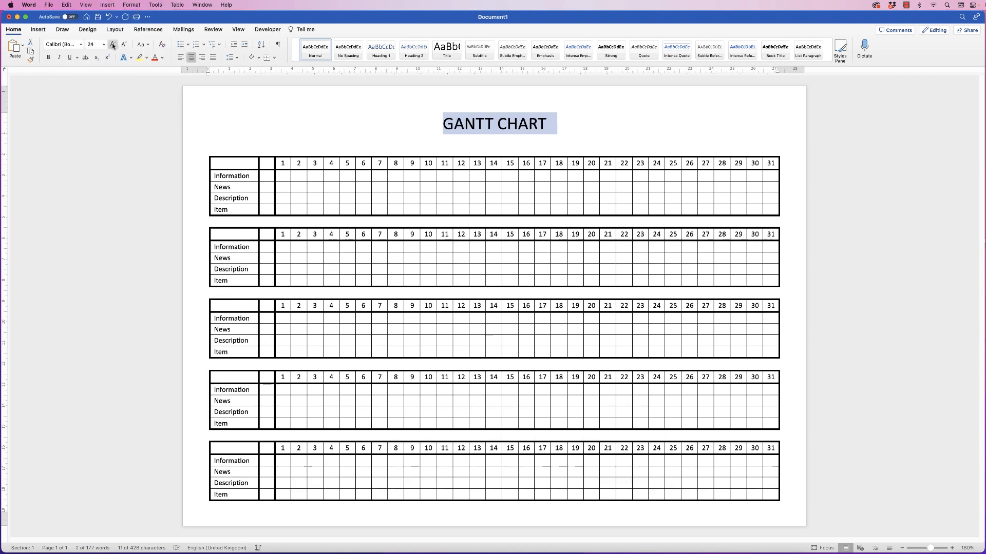
left_click(113, 46)
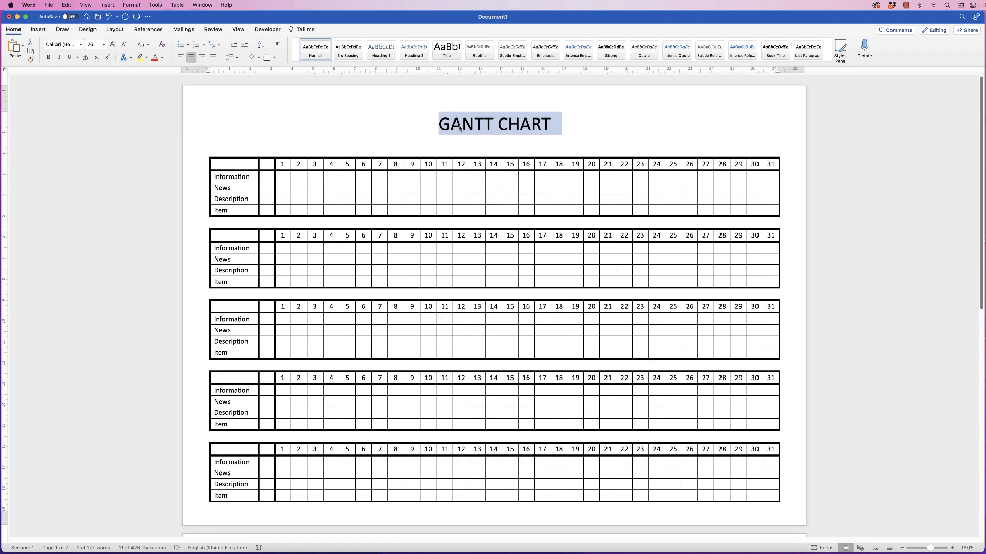
scroll(970, 256, "down", 4)
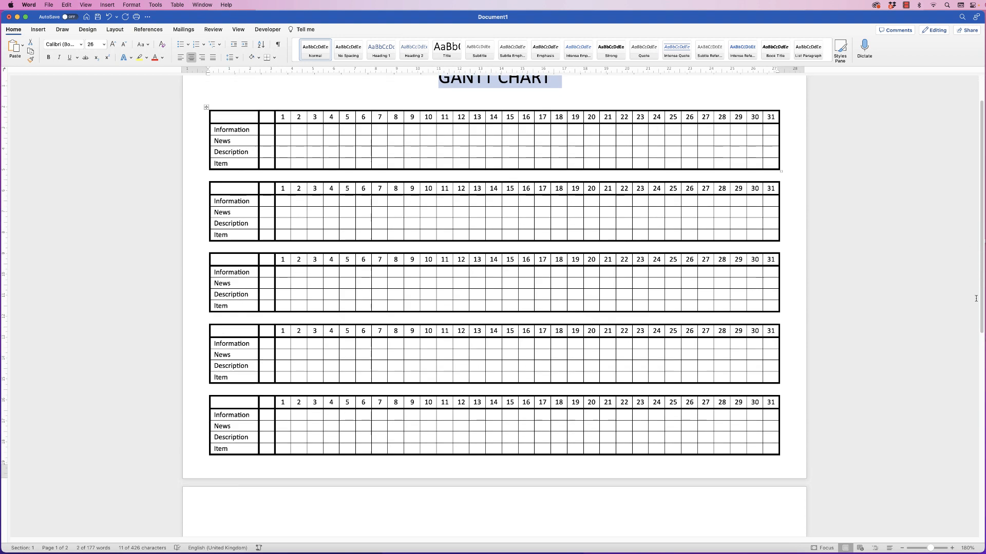
scroll(963, 260, "up", 4)
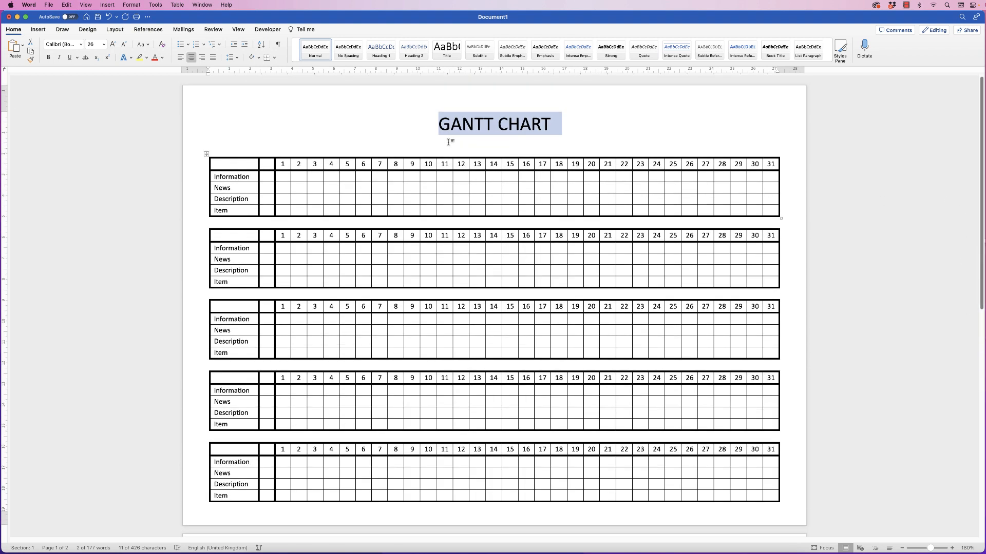
Step: Set the heading back to 12 pt and delete it from the line above the first table
left_click(104, 44)
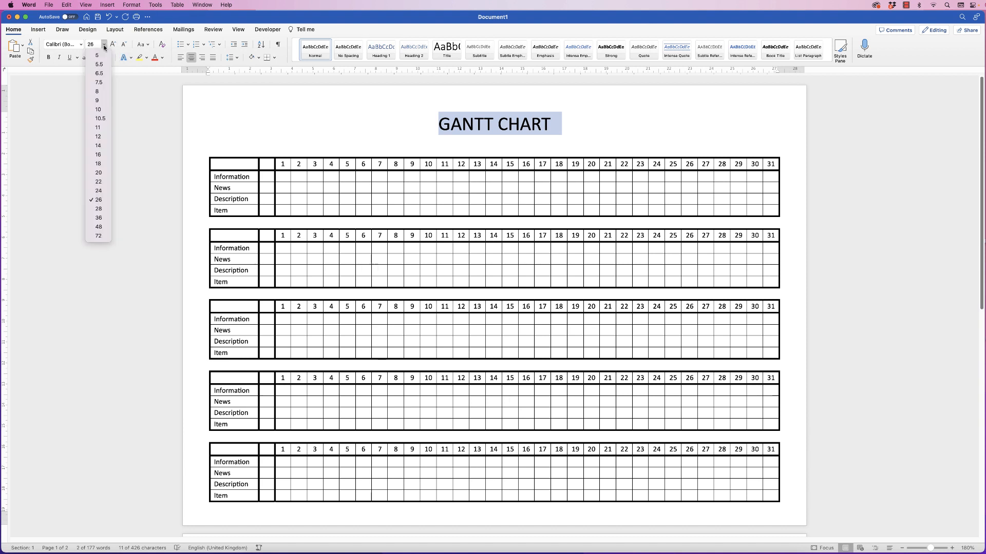
left_click(97, 137)
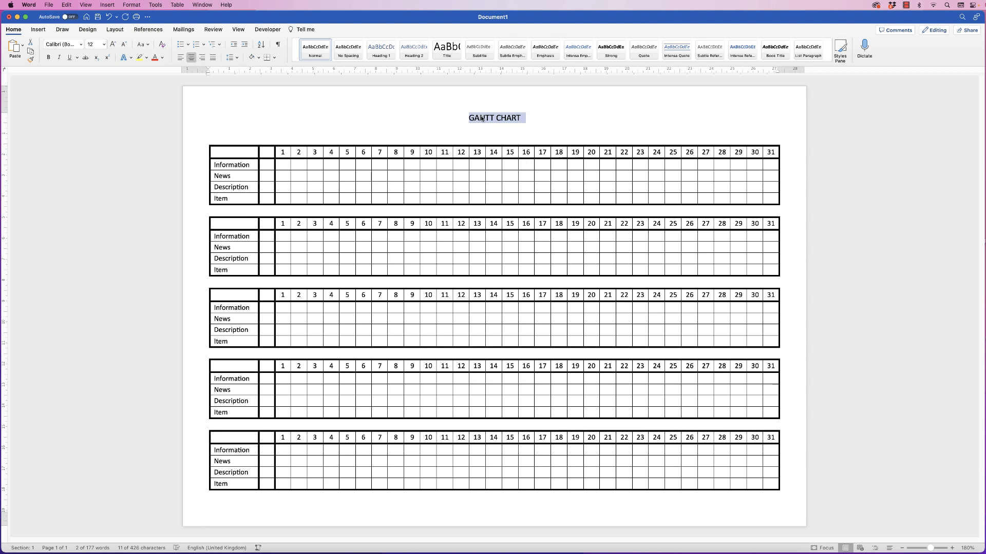
key("BackSpace")
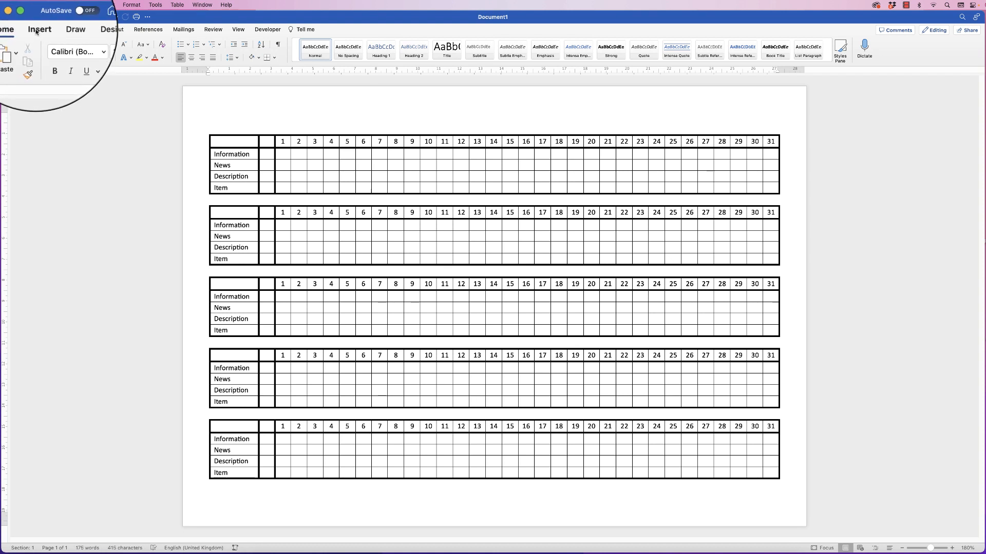
Step: Restore the blank line above the first table and draw a text box about 10.16 cm wide and 1.91 cm high there
left_click(38, 30)
left_click(547, 46)
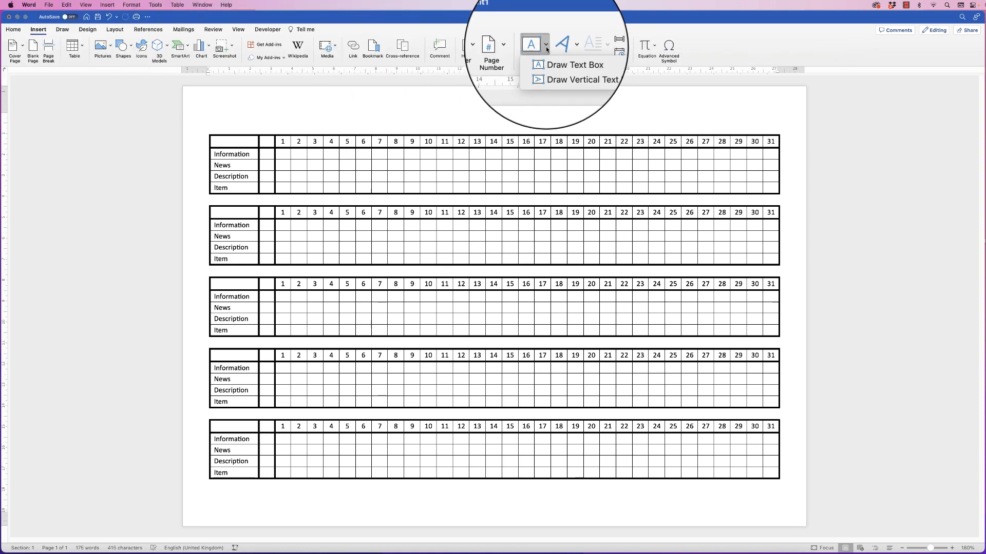
left_click(560, 58)
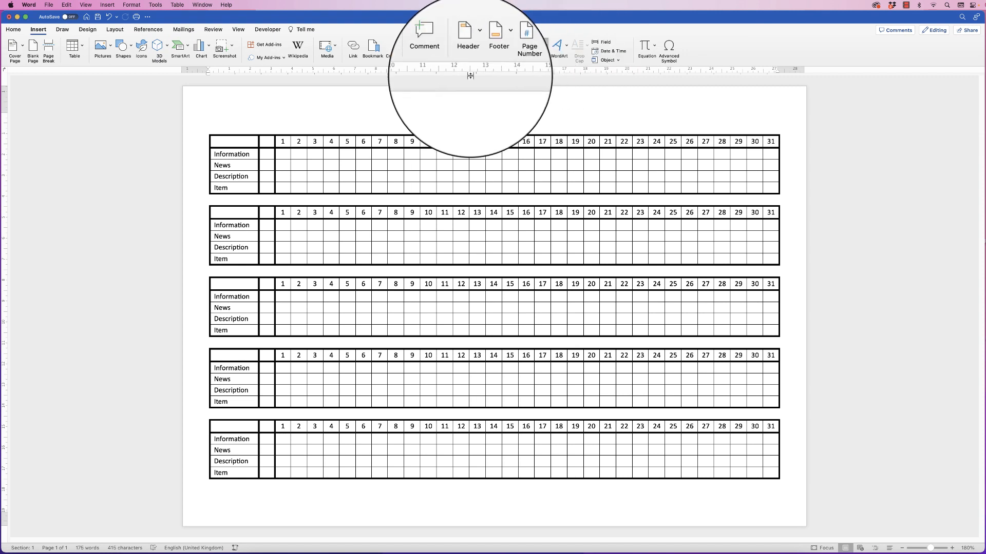
left_click(358, 93)
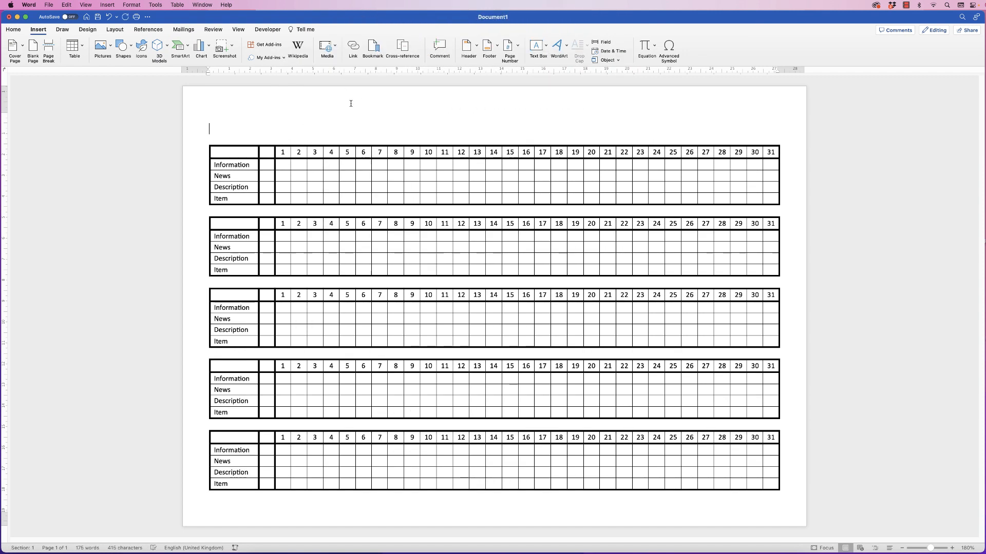
left_click(545, 47)
left_click(545, 60)
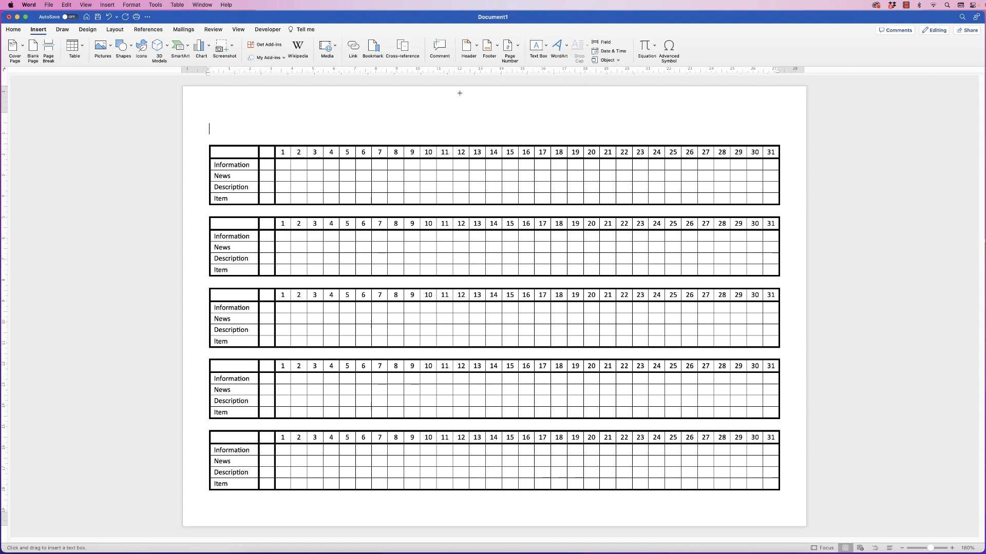
left_click_drag(386, 100, 600, 137)
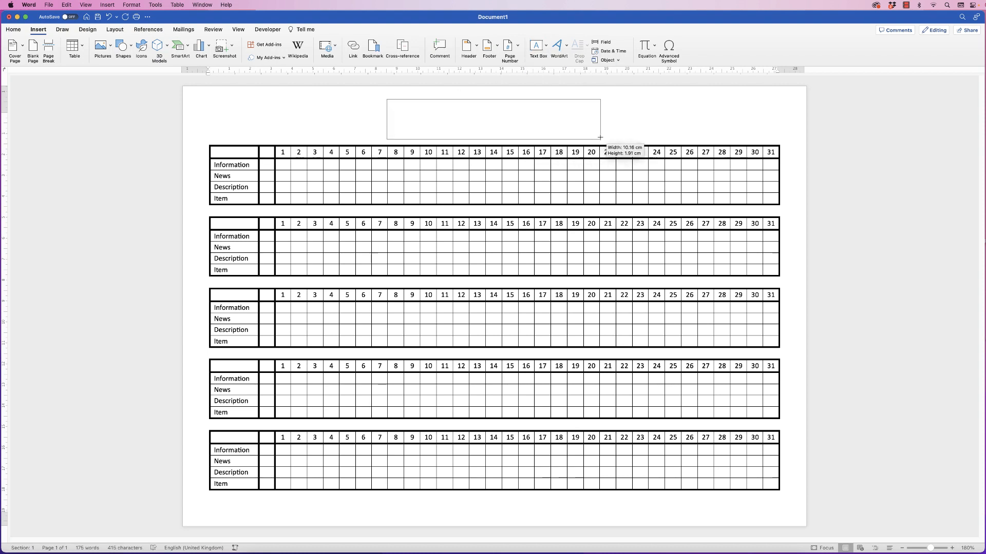
left_click(526, 98)
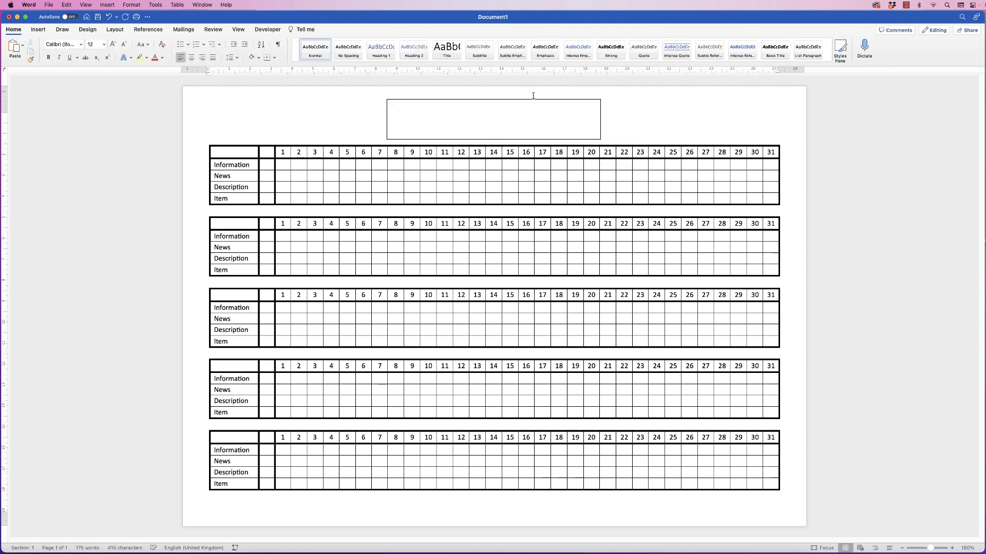
mouse_move(526, 100)
left_mouse_down()
mouse_move(524, 132)
mouse_move(537, 98)
left_mouse_up()
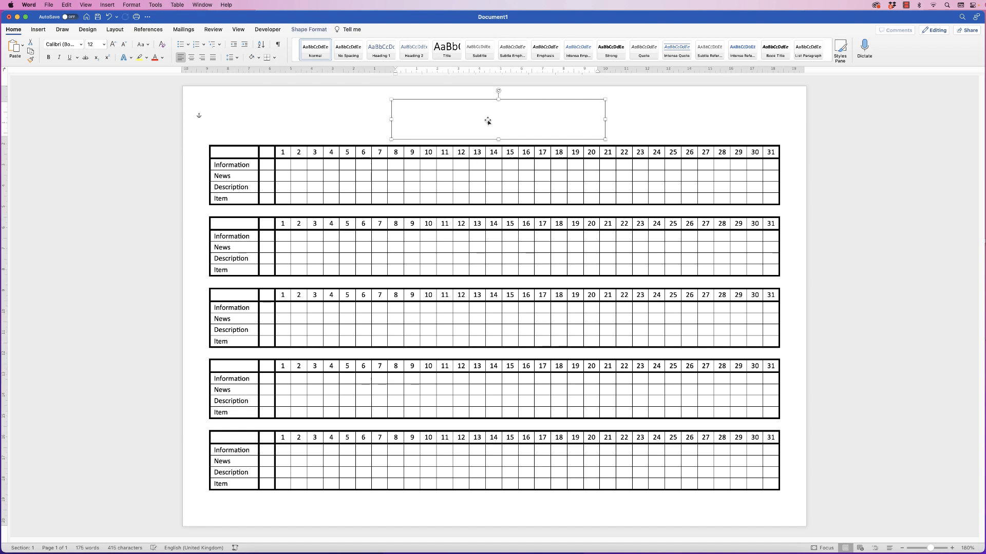
Step: Remove the outline and the fill from the text box above the first table
left_click(310, 30)
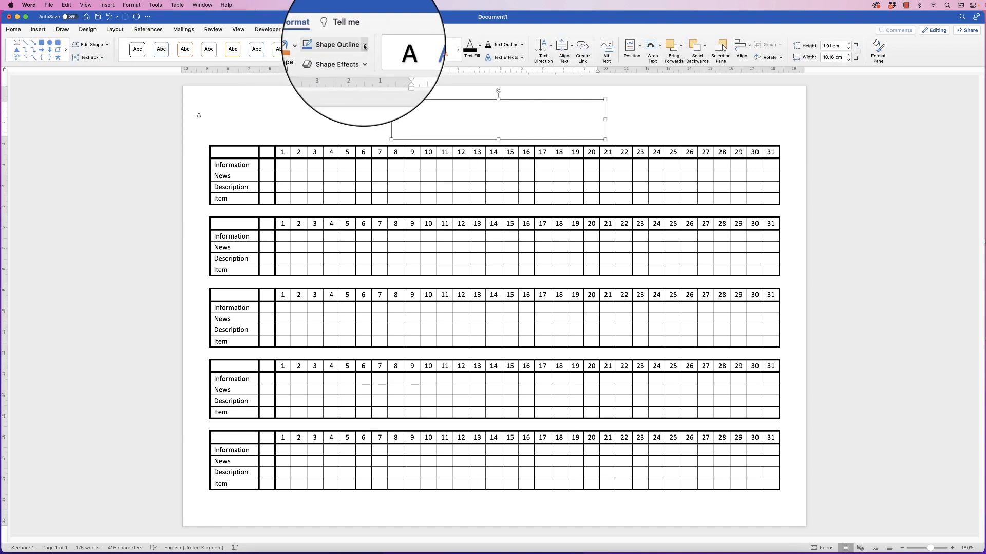
left_click(368, 37)
left_click(355, 61)
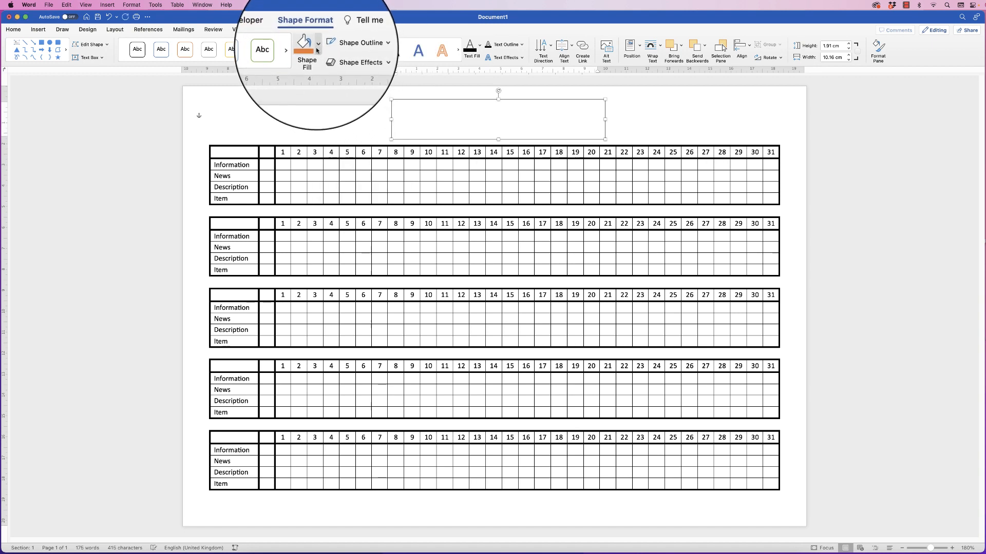
left_click(318, 45)
left_click(314, 63)
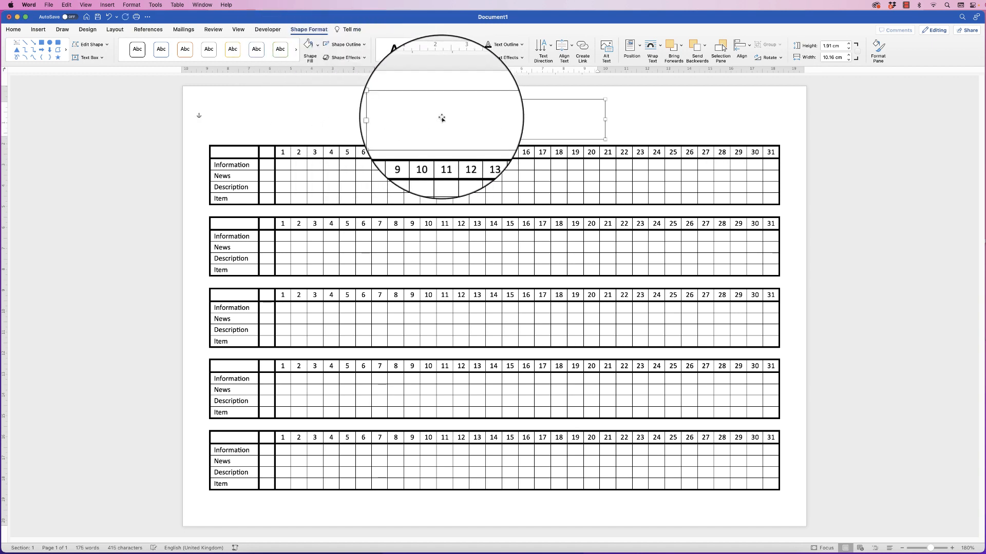
Step: Enter the heading "GANTT CHART" in the text box
type("GN")
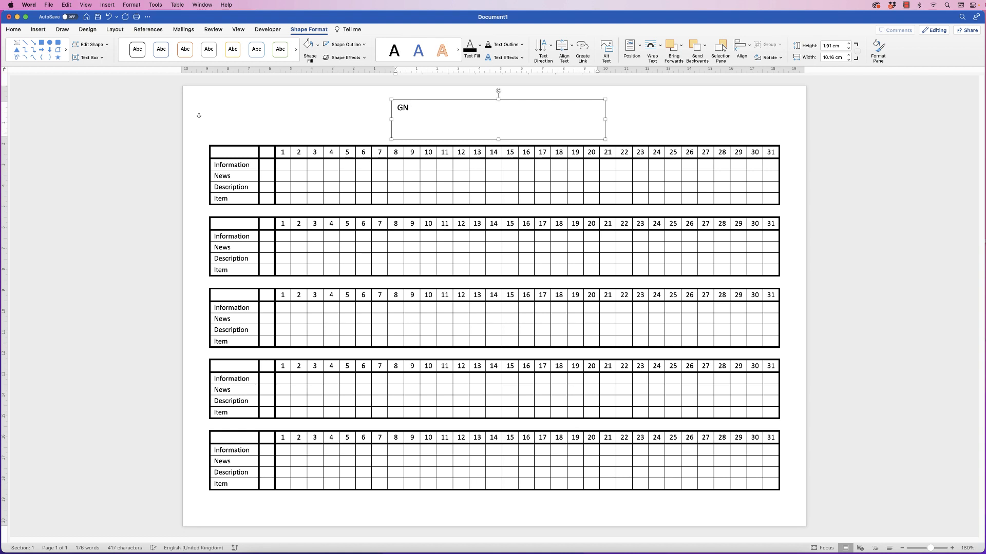
key("BackSpace")
type("ANTT CHART")
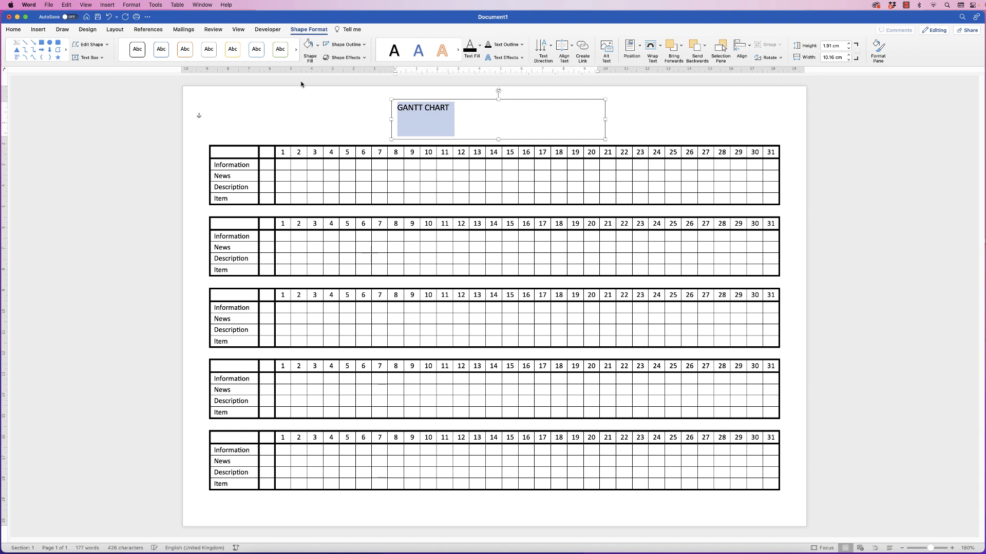
Step: Enlarge the heading text in the text box to 36 pt
left_click(14, 29)
left_click(112, 44)
left_click(113, 44)
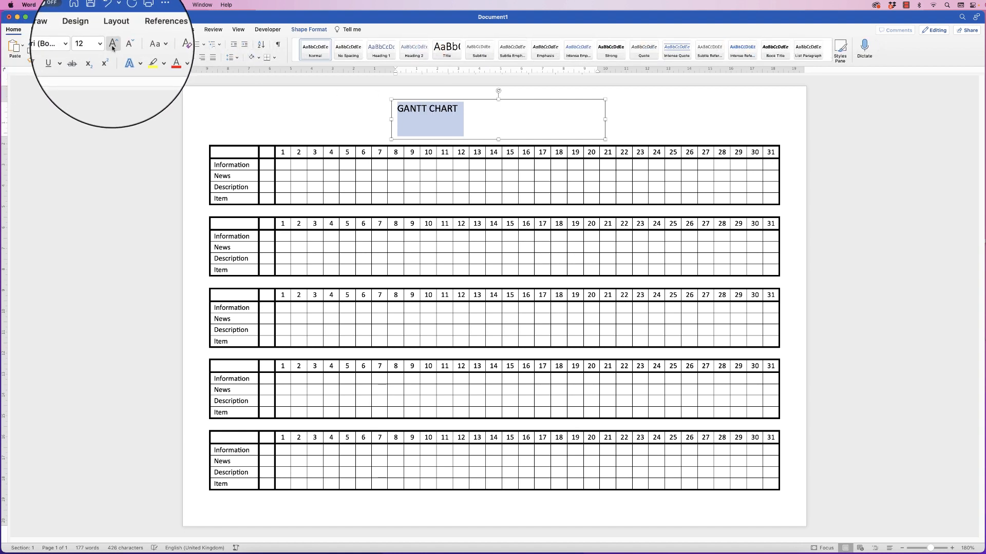
left_click(112, 44)
left_click(113, 44)
left_click(112, 45)
left_click(113, 44)
left_click(112, 44)
left_click(112, 44)
left_click(112, 44)
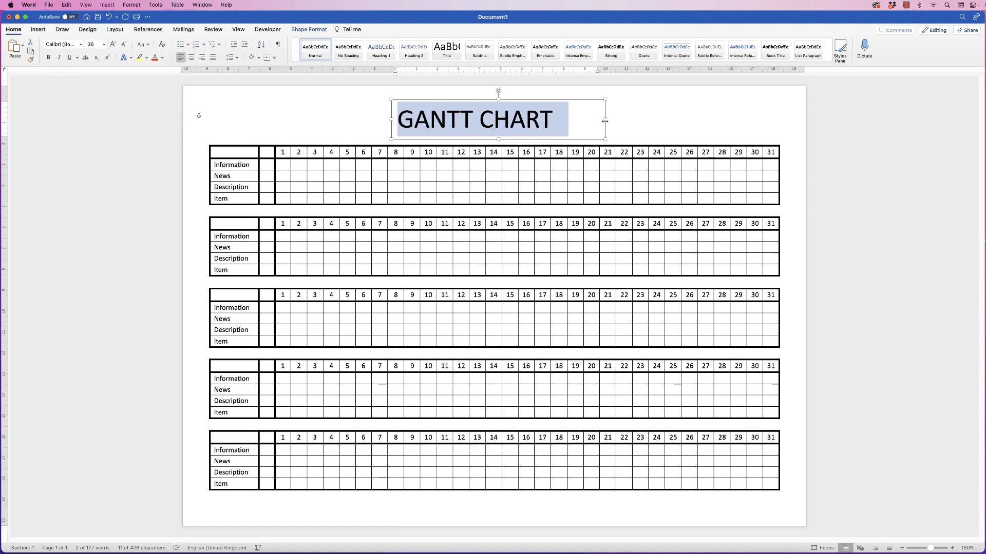
Step: Narrow the heading's text box to about 8.46 cm and centre the text within it
left_click_drag(604, 120, 570, 121)
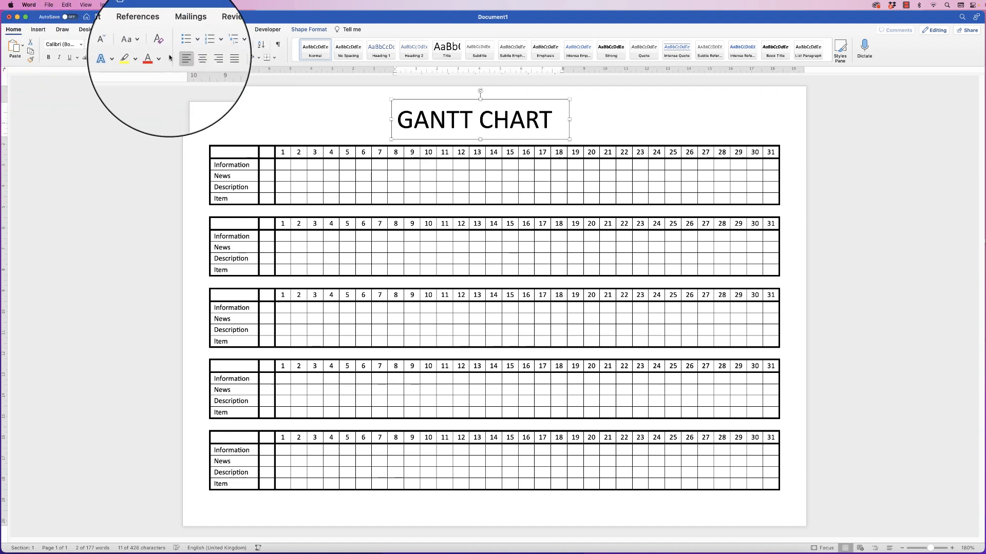
left_click(190, 59)
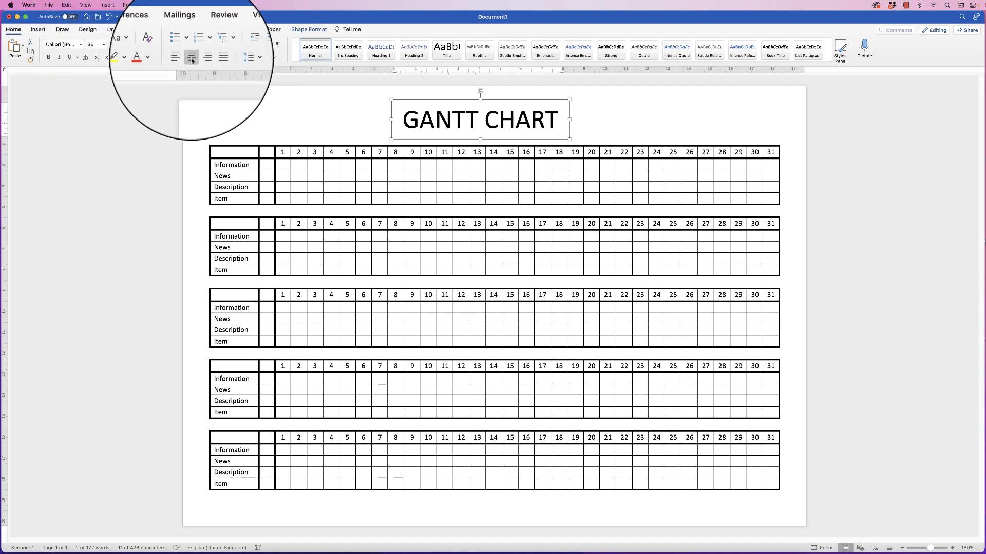
Step: Align the heading's text box horizontally to the centre between the page margins
left_click(308, 29)
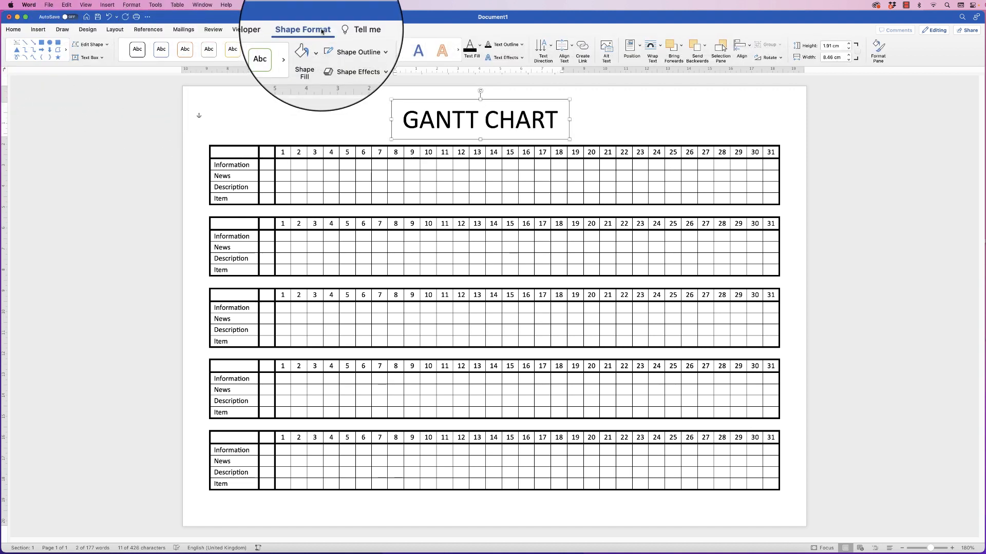
left_click(749, 47)
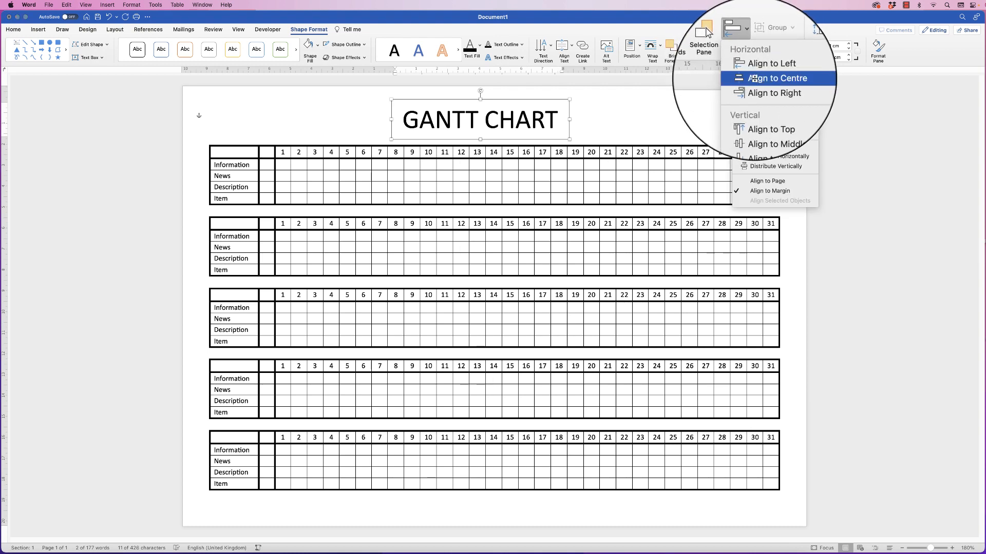
left_click(768, 83)
left_click(782, 148)
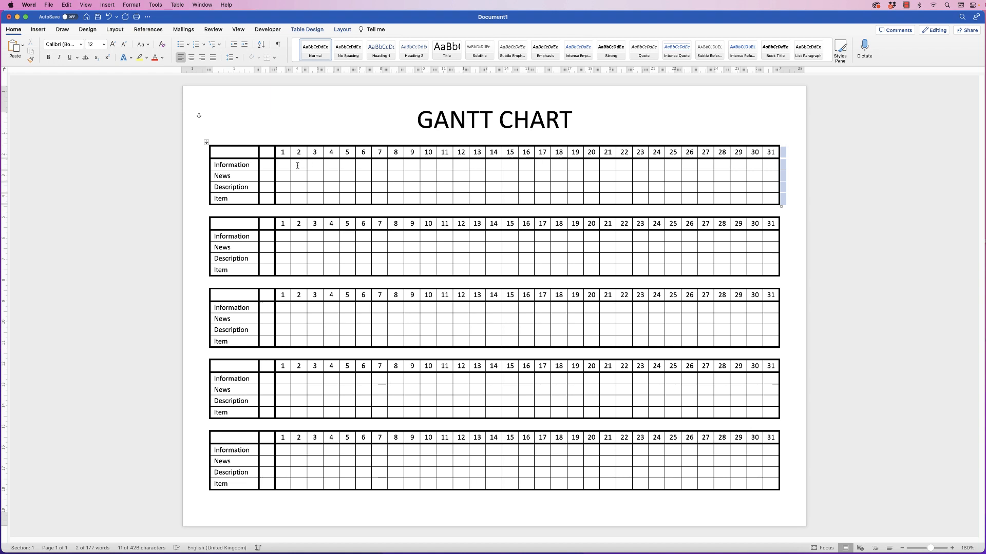
Step: Shade days 2 to 11 of the first table's Information row with a custom turquoise picked from the colour wheel
left_click_drag(297, 165, 439, 165)
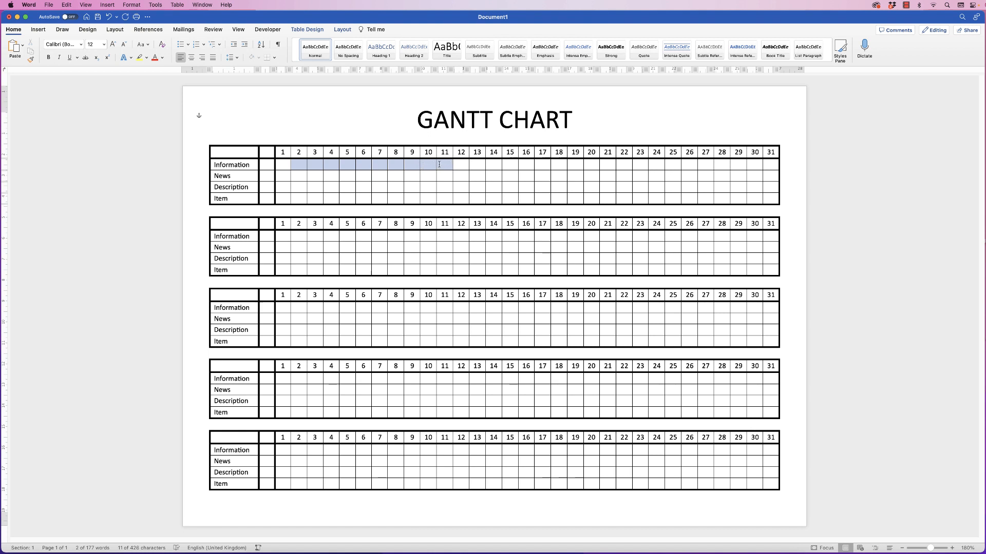
left_click(307, 29)
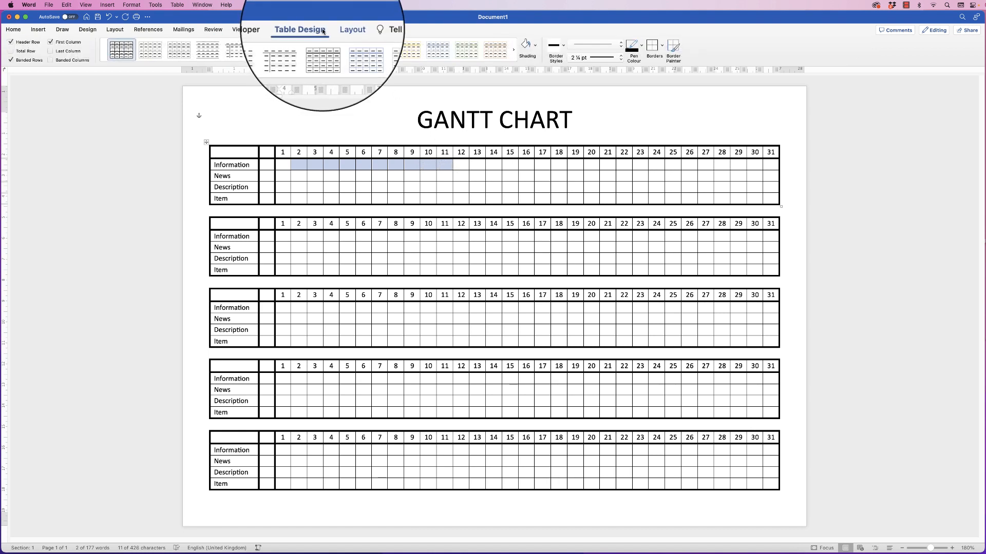
left_click(536, 48)
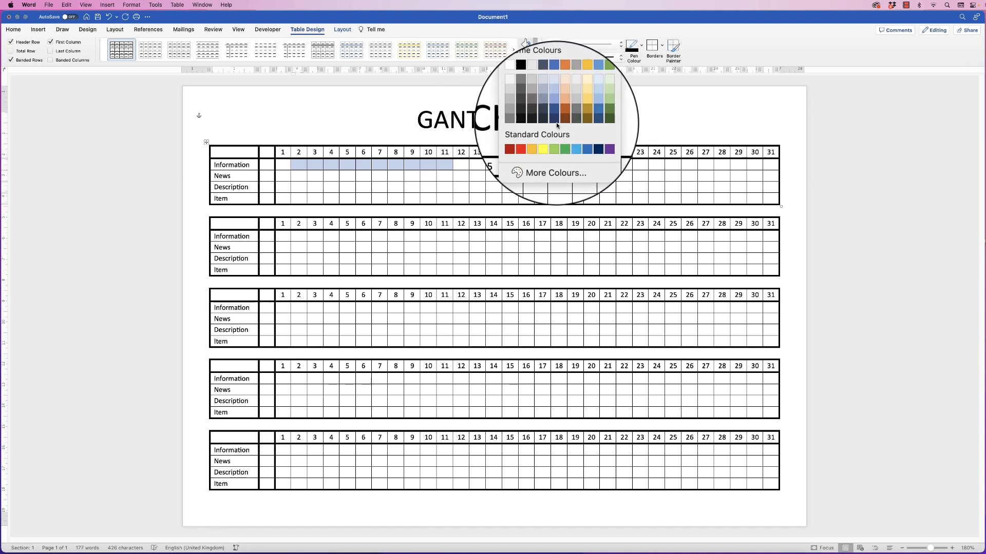
left_click(543, 160)
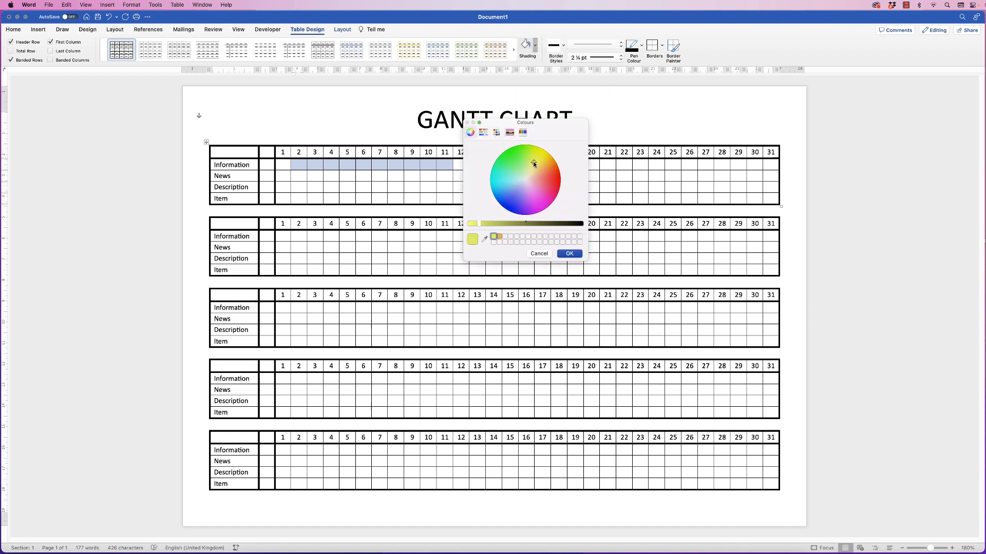
left_click_drag(533, 161, 507, 179)
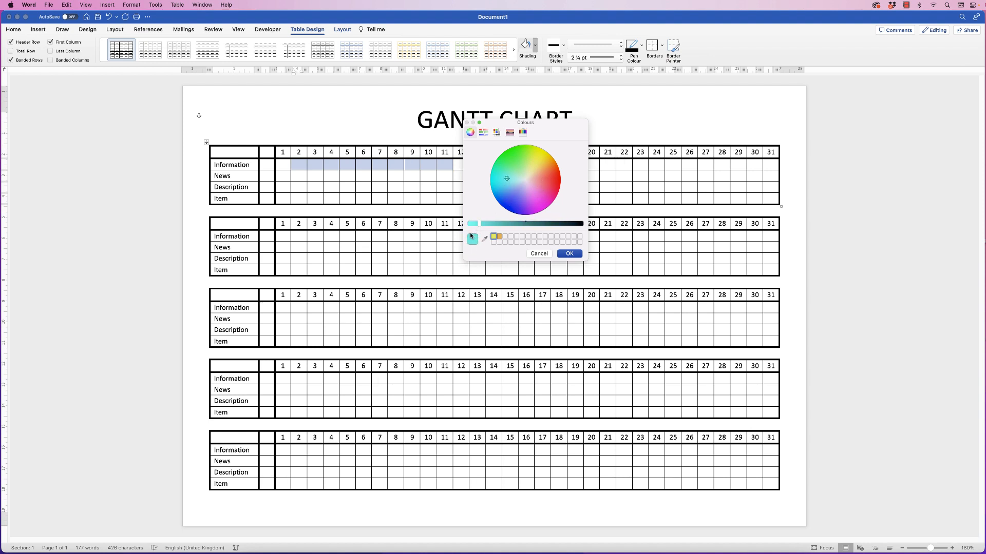
left_click(483, 133)
left_click(496, 133)
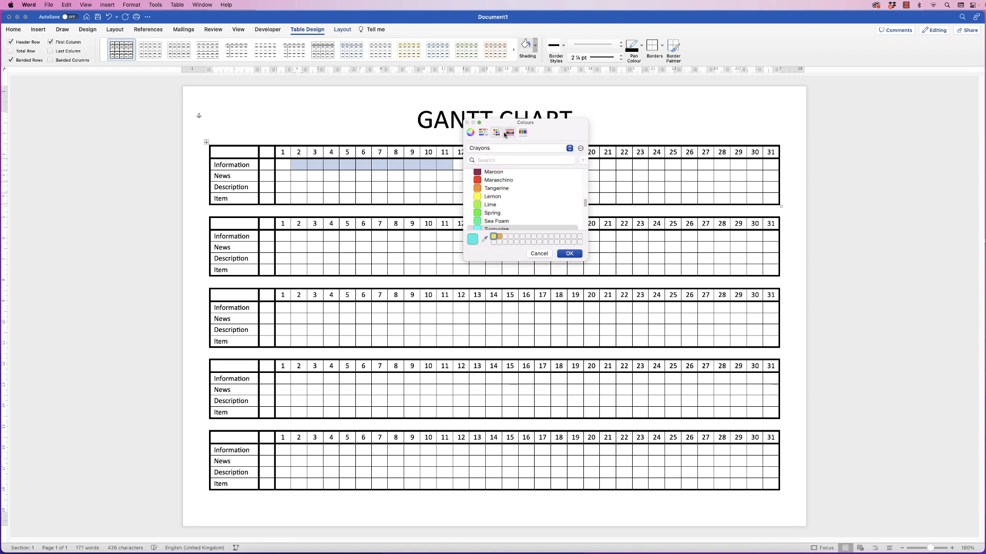
left_click(510, 134)
left_click(524, 133)
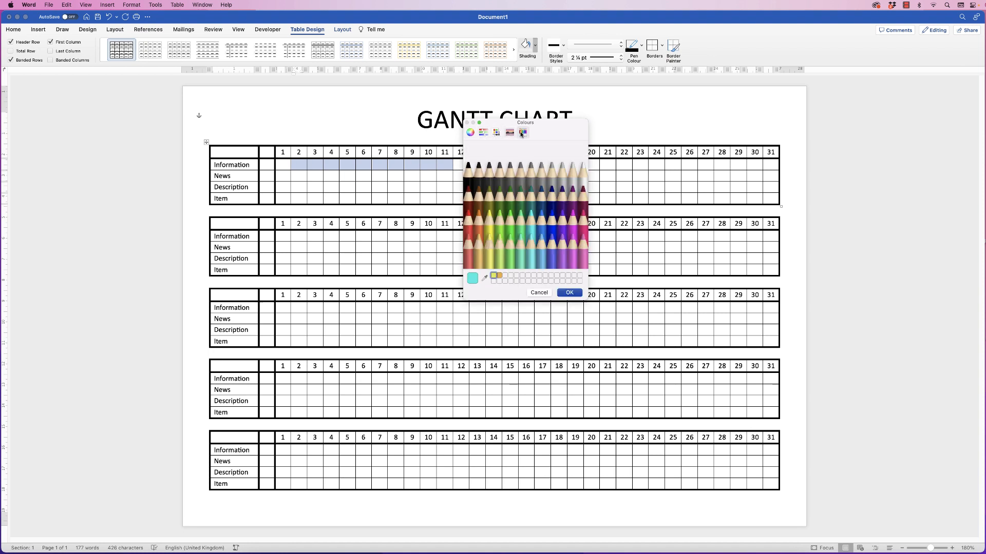
left_click(470, 133)
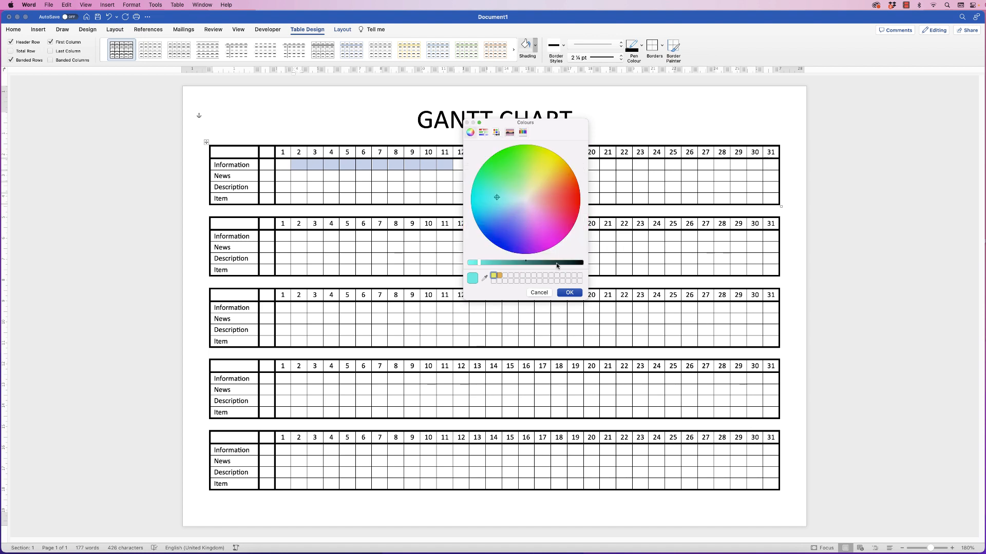
left_click(570, 292)
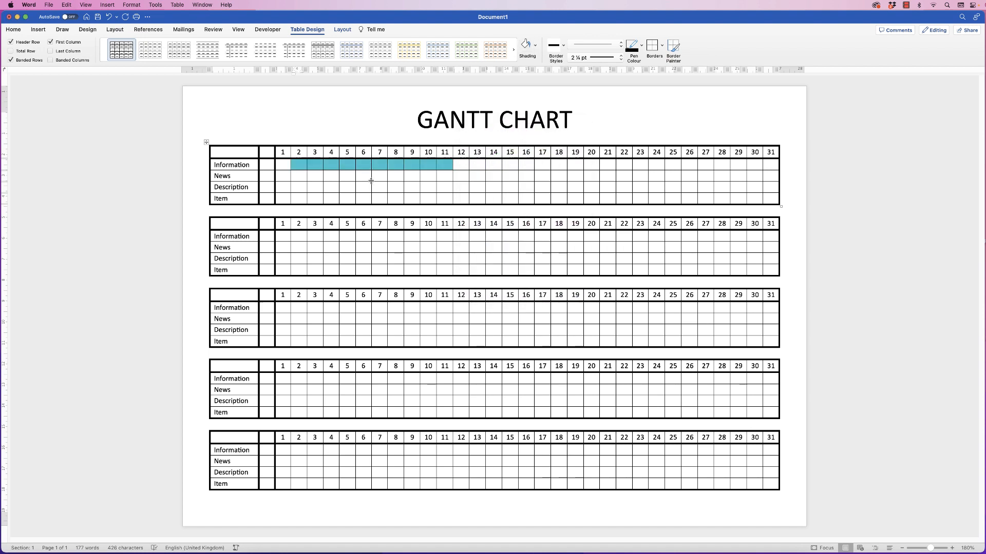
left_click(336, 112)
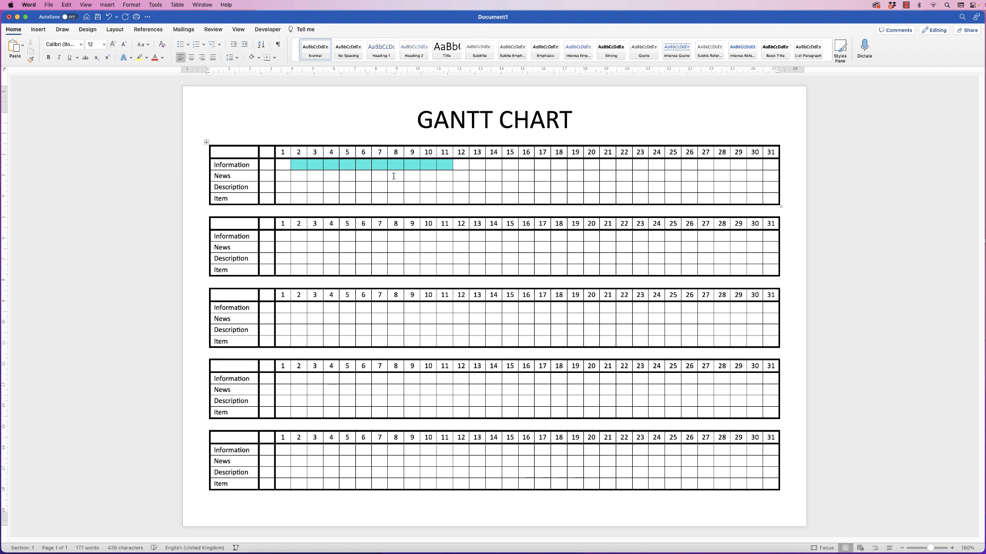
Step: In the first table, shade News days 8 to 24 orange and Description days 23 to 31 light green
left_click_drag(394, 176, 772, 186)
left_click(307, 29)
left_click(535, 45)
left_click(524, 152)
left_click(535, 46)
left_click(570, 140)
Step: Shade days 14 to 22 of the first table's Item row dark red
left_click_drag(624, 198, 495, 196)
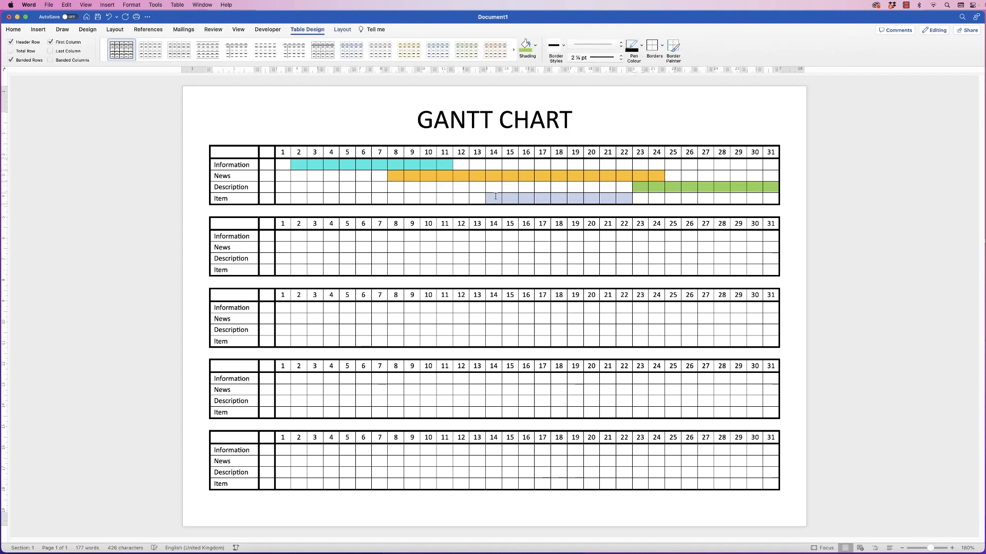
left_click(535, 46)
left_click(553, 141)
left_click(661, 257)
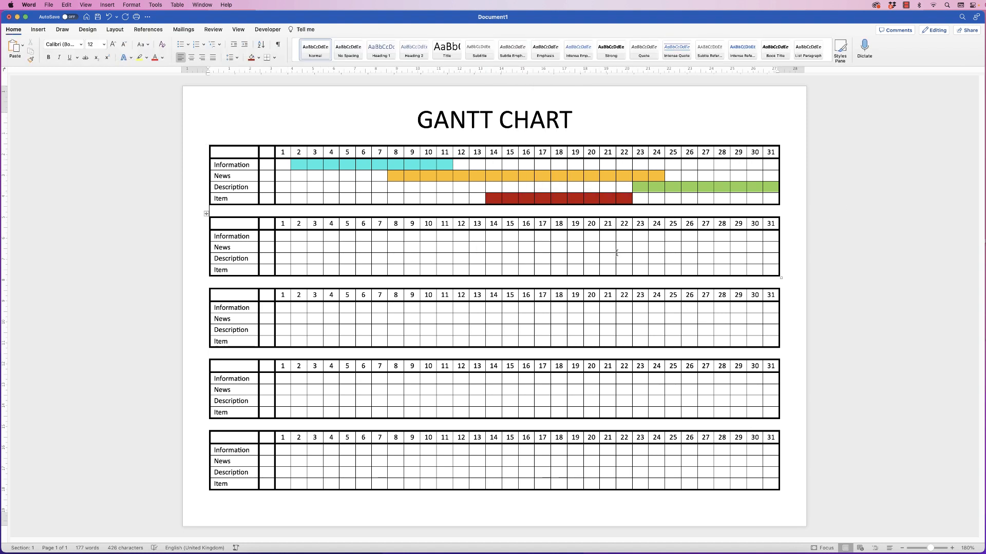
left_click_drag(250, 236, 215, 237)
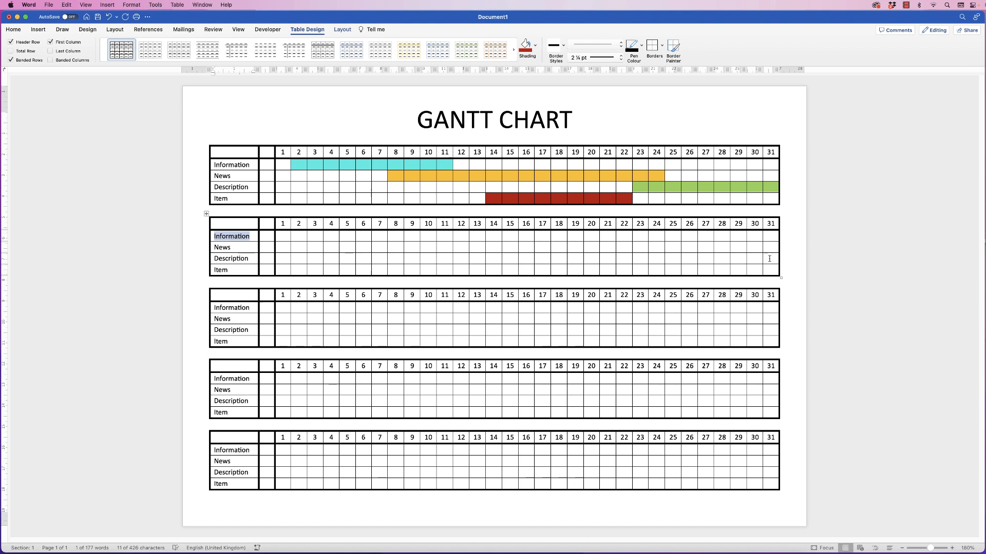
left_click(330, 241)
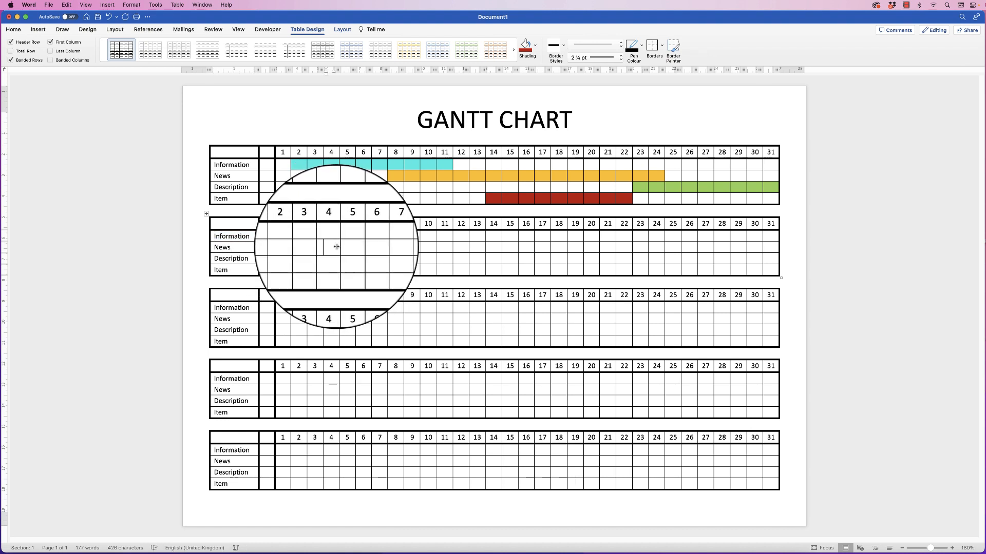
left_click(342, 29)
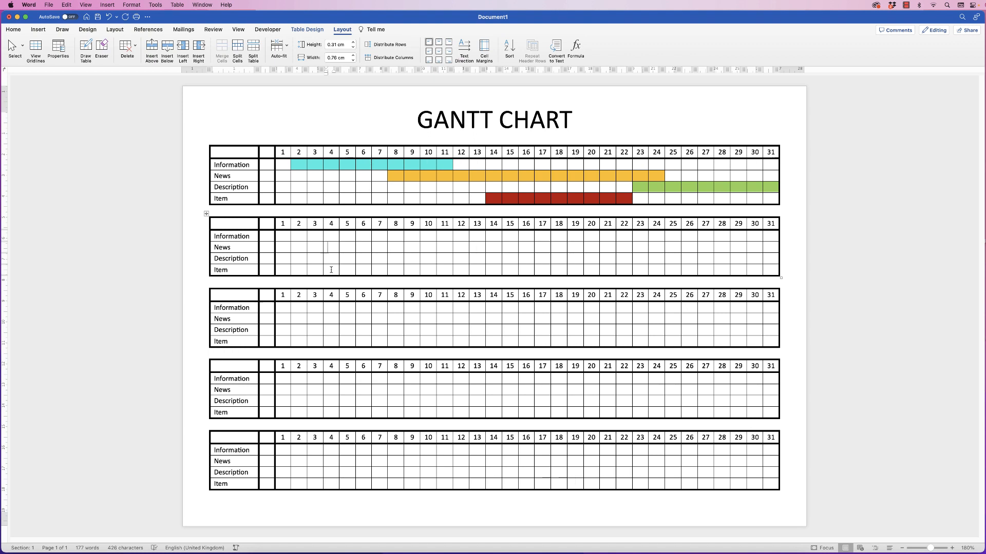
Step: In the second table, shade Information days 10 to 25 purple and News days 1 to 11 grey
left_click_drag(428, 236, 673, 236)
left_click(307, 29)
left_click(535, 45)
left_click(551, 165)
left_click_drag(445, 248, 283, 247)
left_click(535, 45)
left_click(540, 110)
Step: In the second table, shade Description days 7 to 12 blue and Item days 12 to 23 orange
left_click(382, 259)
left_click_drag(382, 259, 642, 270)
left_click(535, 45)
left_click(577, 140)
left_click(535, 45)
left_click(540, 140)
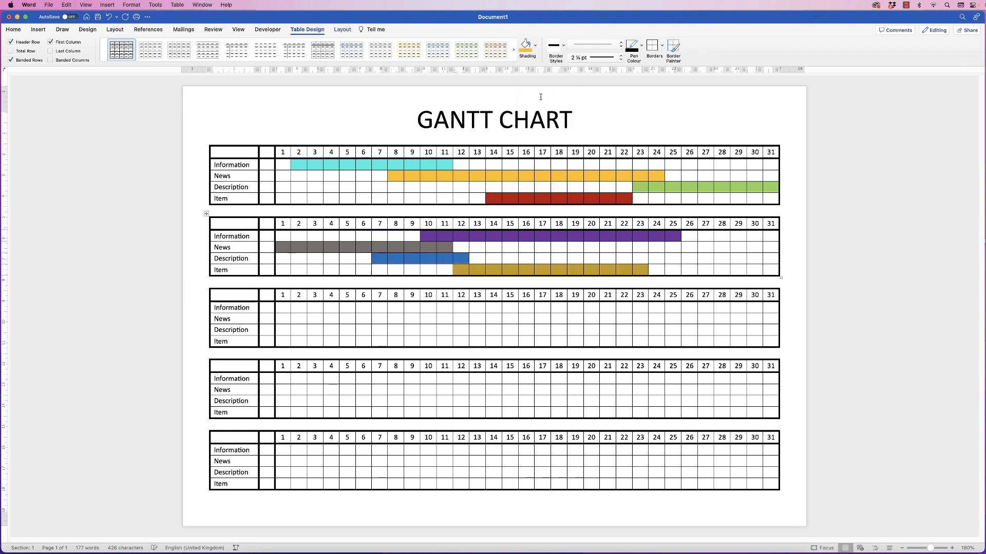
Step: In the third table, shade Information days 18 to 31 light blue and News days 1 to 19 light green
left_click_drag(563, 309, 775, 308)
left_click(535, 45)
left_click(570, 140)
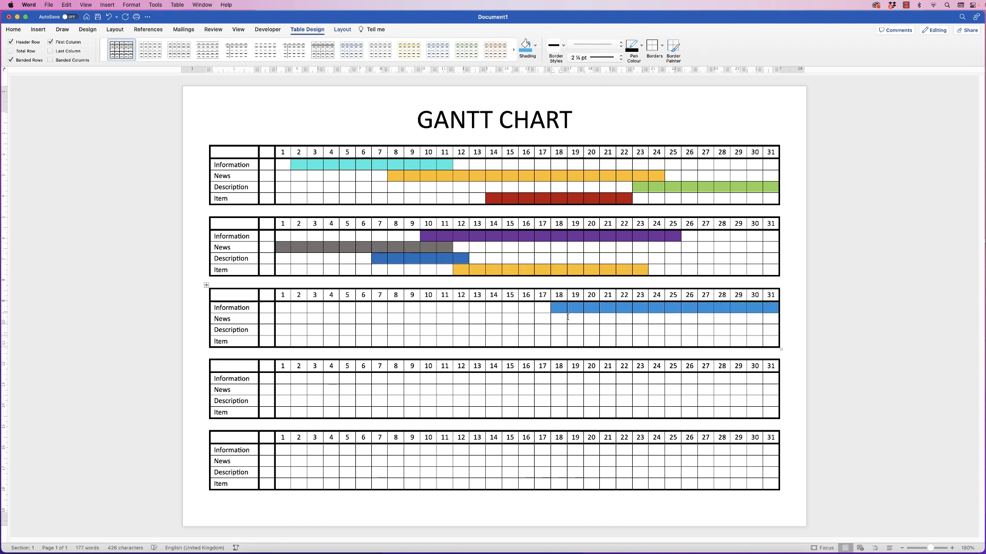
left_click_drag(581, 318, 284, 319)
left_click(535, 45)
left_click(555, 140)
Step: In the third table, shade Description days 12 to 26 dark red and Item days 23 to 31 brown
left_click_drag(460, 330, 690, 330)
left_click(535, 45)
left_click(525, 140)
left_click_drag(775, 341, 637, 341)
left_click(535, 45)
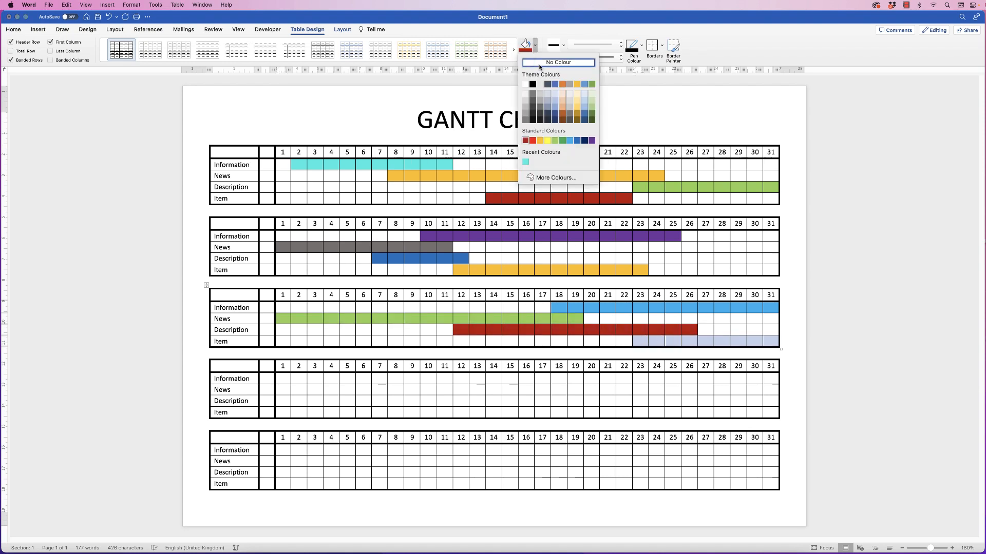
left_click(562, 116)
Step: In the fourth table, shade Information days 1 to 7 green and News days 4 to 31 light blue
left_click_drag(280, 379, 385, 378)
left_click(534, 46)
left_click(556, 140)
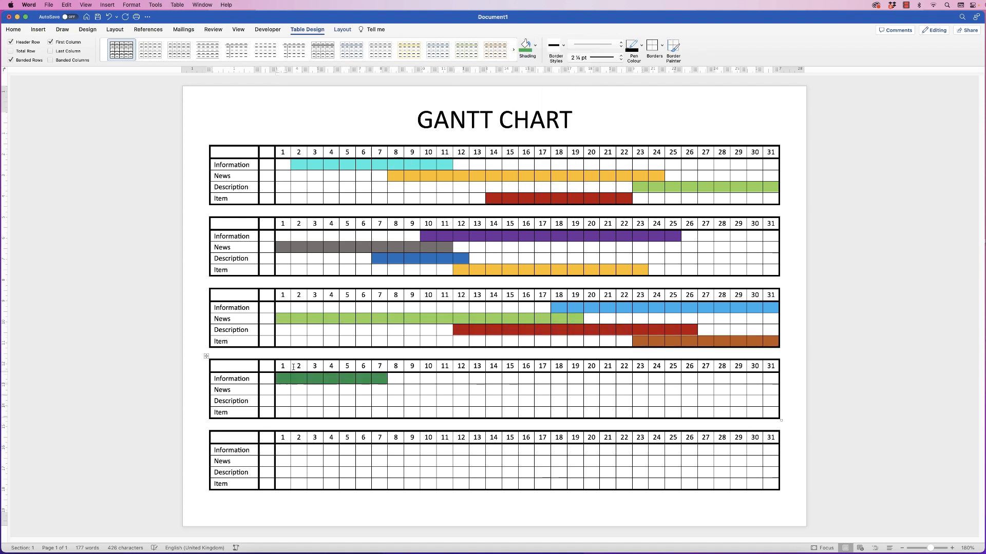
mouse_move(329, 390)
left_mouse_down()
mouse_move(779, 399)
mouse_move(780, 390)
left_mouse_up()
left_click(535, 47)
left_click(570, 140)
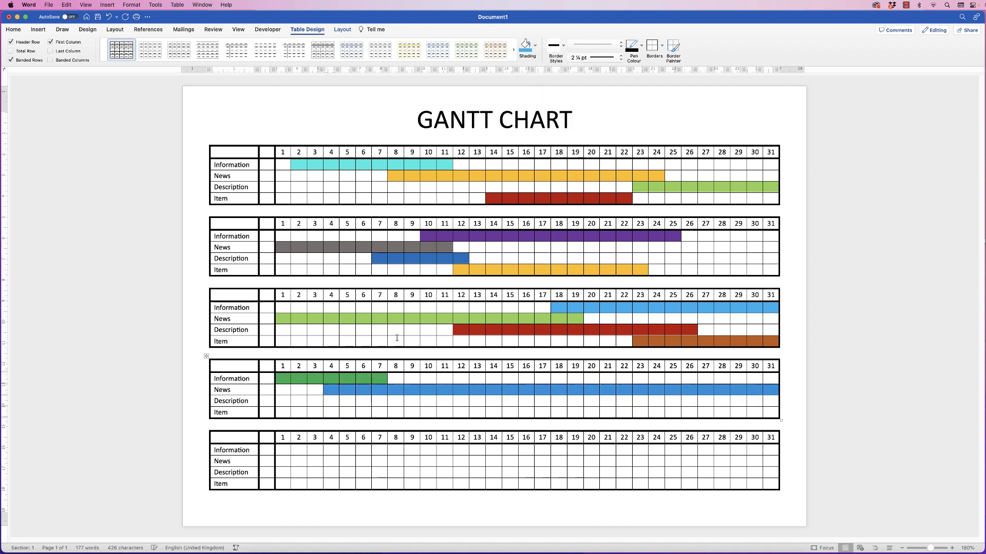
Step: In the fourth table, shade Description days 11 to 31 brown and Item days 9 to 17 orange
left_click_drag(452, 402, 779, 402)
left_click(535, 45)
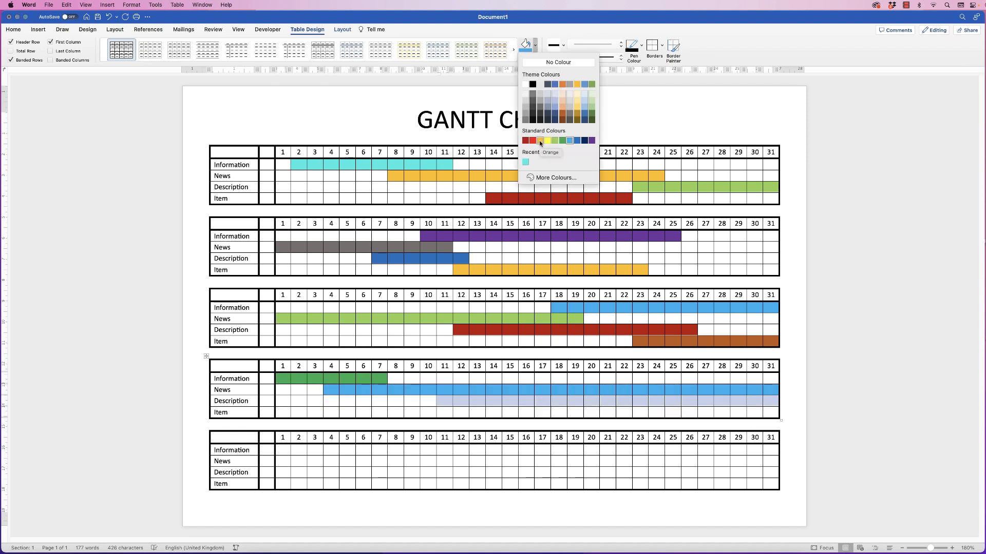
left_click(554, 133)
left_click_drag(549, 413, 405, 413)
left_click(535, 46)
left_click(540, 140)
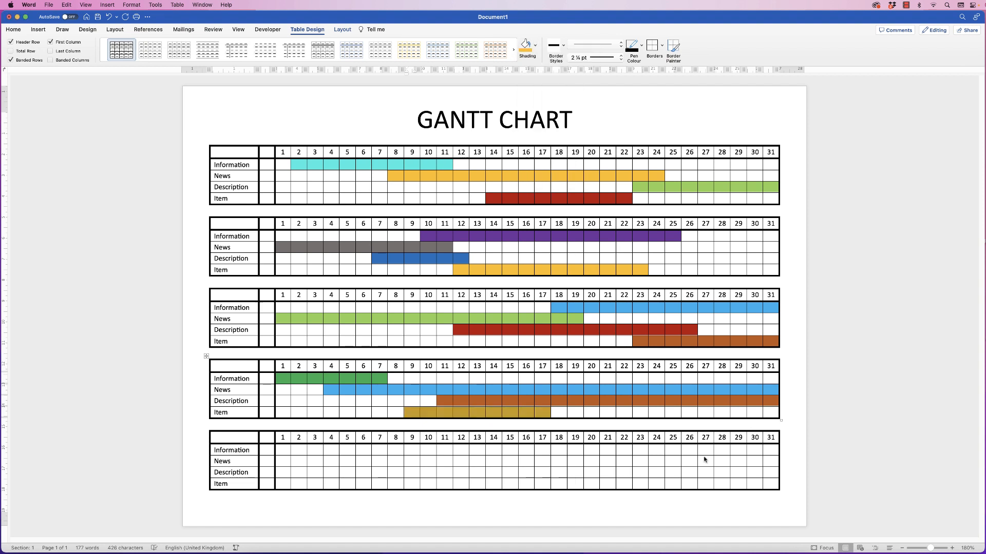
Step: In the fifth table, shade Information days 14 to 31 dark red and News days 6 to 15 purple
mouse_move(768, 452)
left_mouse_down()
mouse_move(488, 450)
mouse_move(359, 461)
left_mouse_up()
left_click(534, 45)
left_click(525, 140)
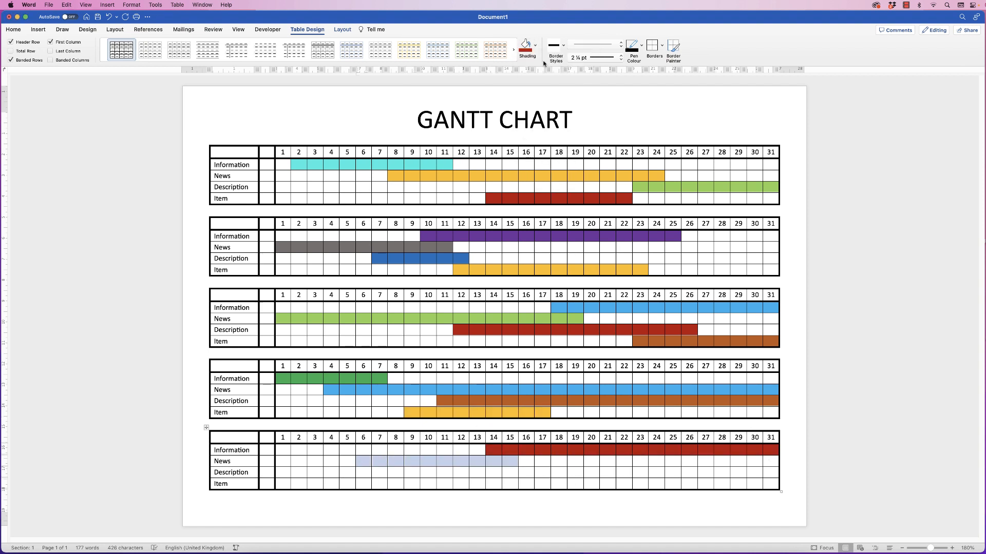
left_click(535, 45)
left_click(592, 140)
Step: In the fifth table, shade Description days 1 to 10 grey and Item days 9 to 16 green
left_click_drag(436, 472, 278, 472)
left_click(535, 45)
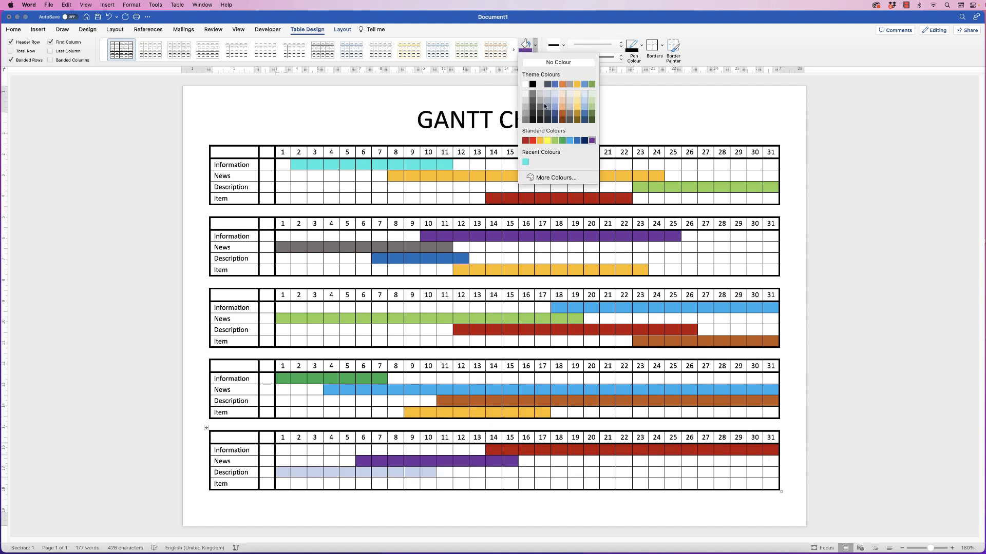
left_click(542, 108)
left_click_drag(533, 485, 406, 484)
left_click(535, 45)
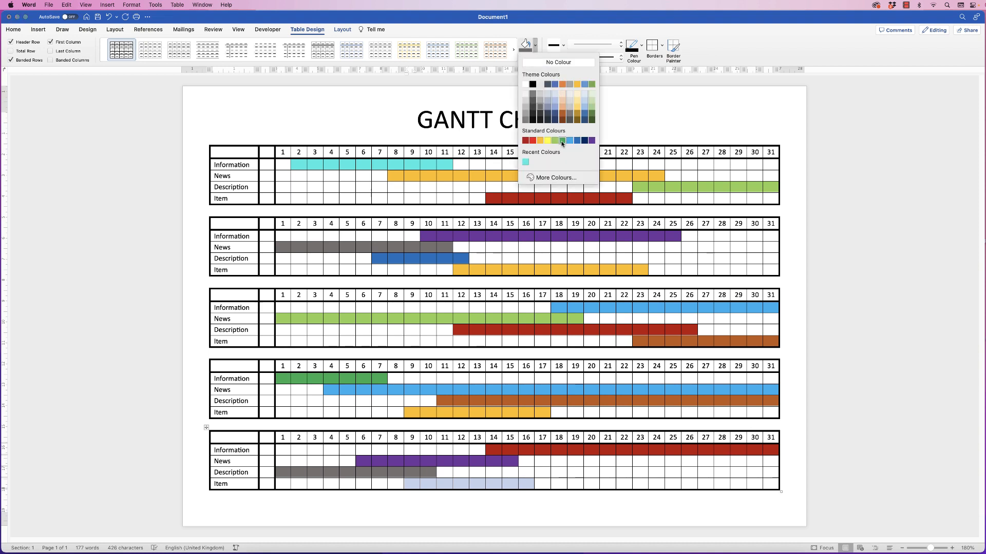
left_click(562, 142)
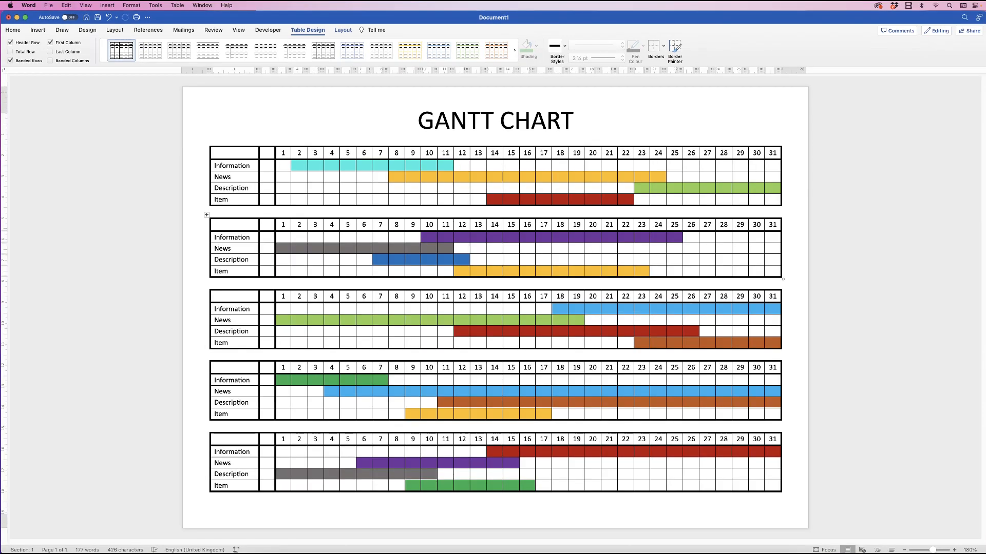